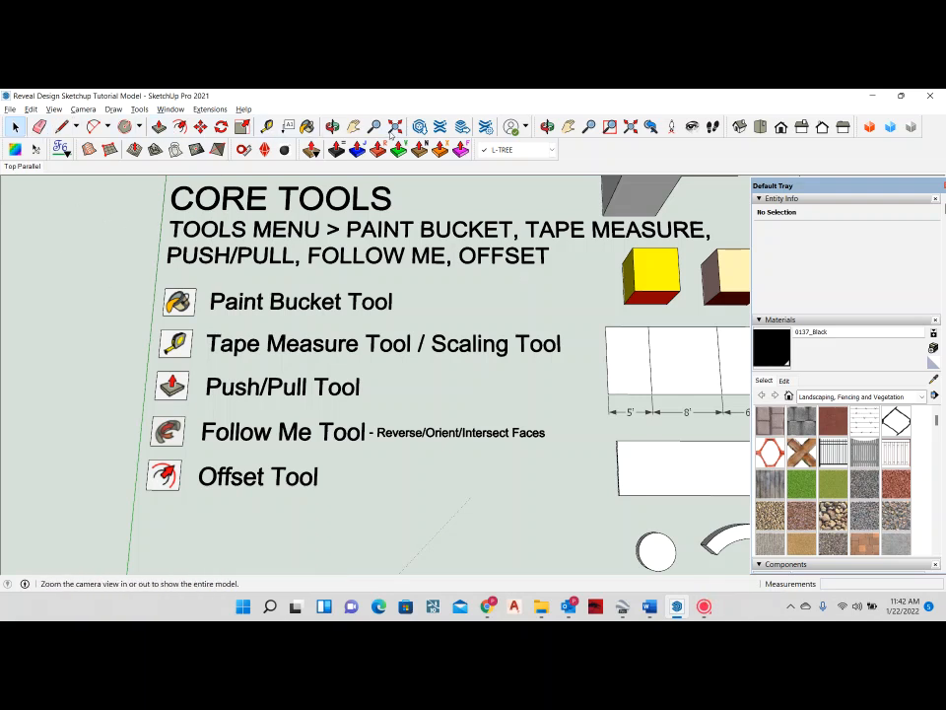
Step: Show the Large Tool Set toolbar in the workspace
right_click(579, 152)
scroll(627, 374, "down", 5)
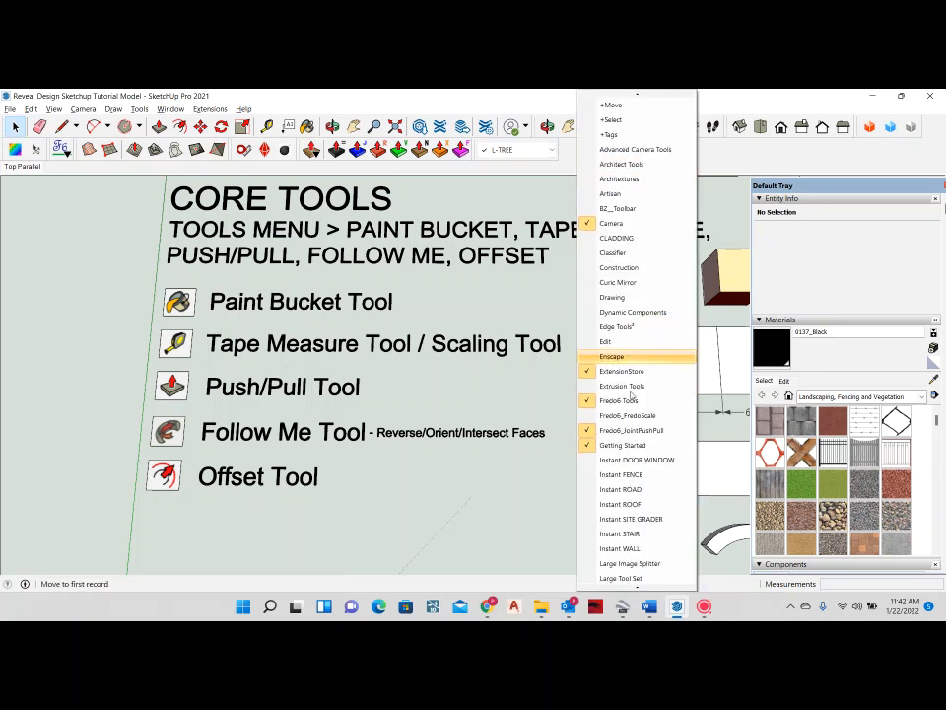
scroll(625, 401, "down", 2)
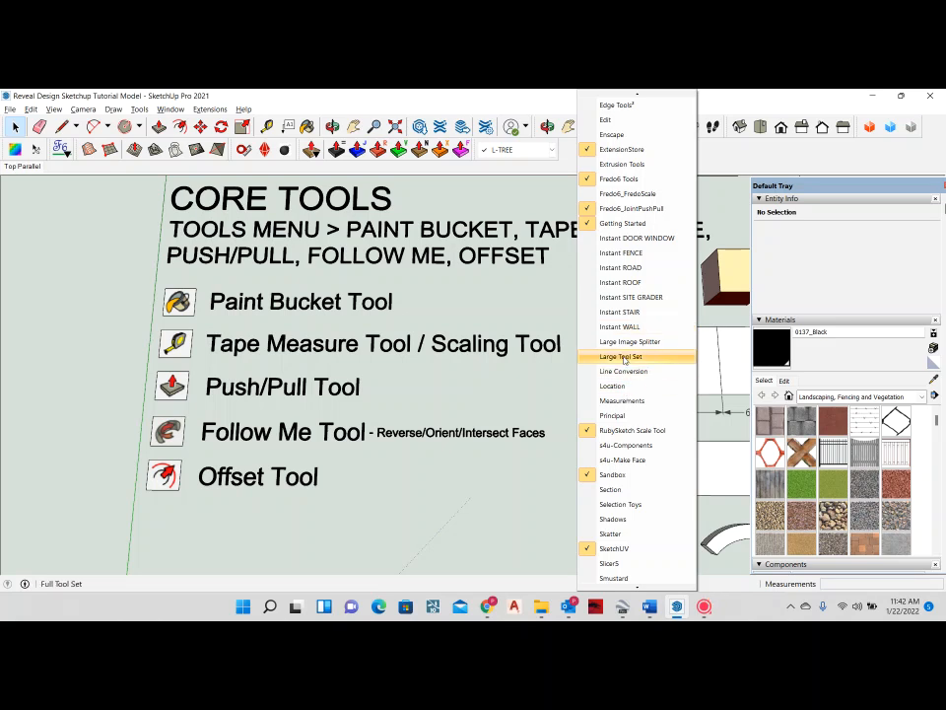
left_click(623, 358)
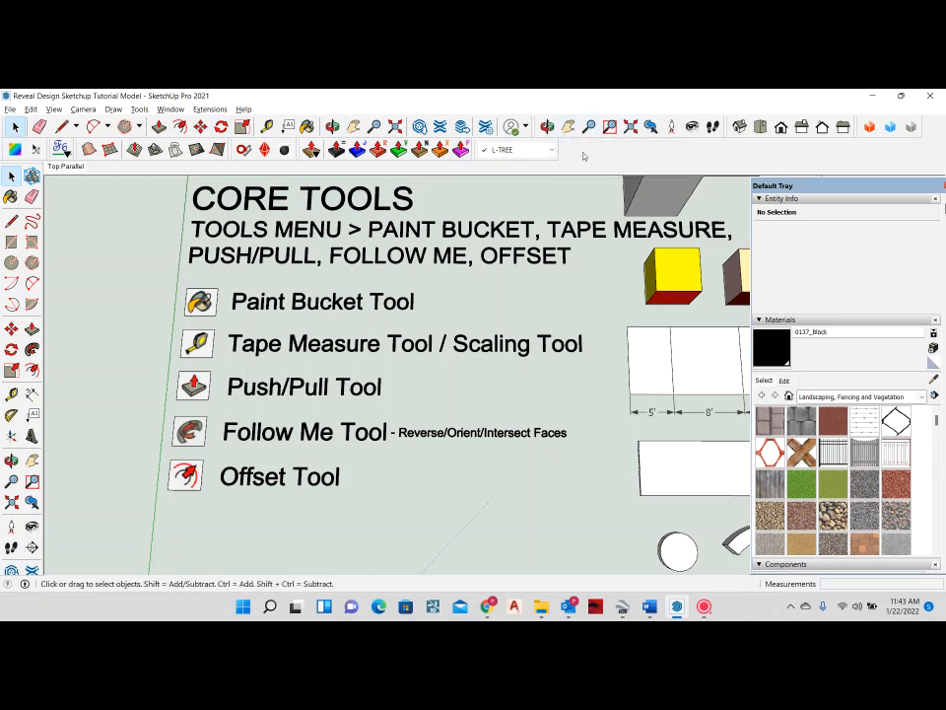
Step: Hide the Getting Started toolbar
right_click(582, 156)
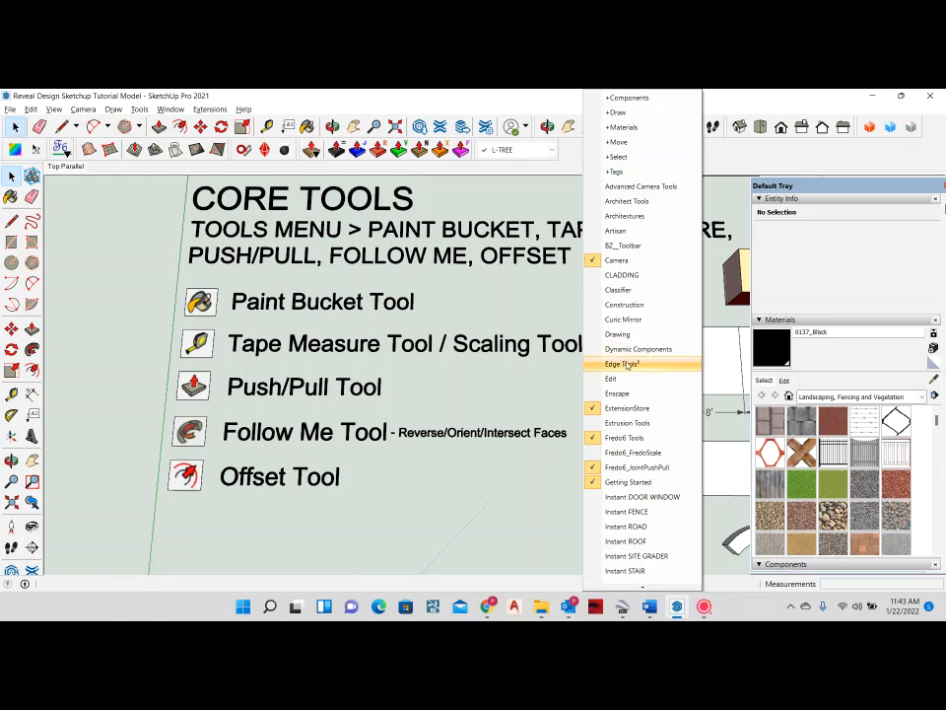
scroll(627, 365, "down", 2)
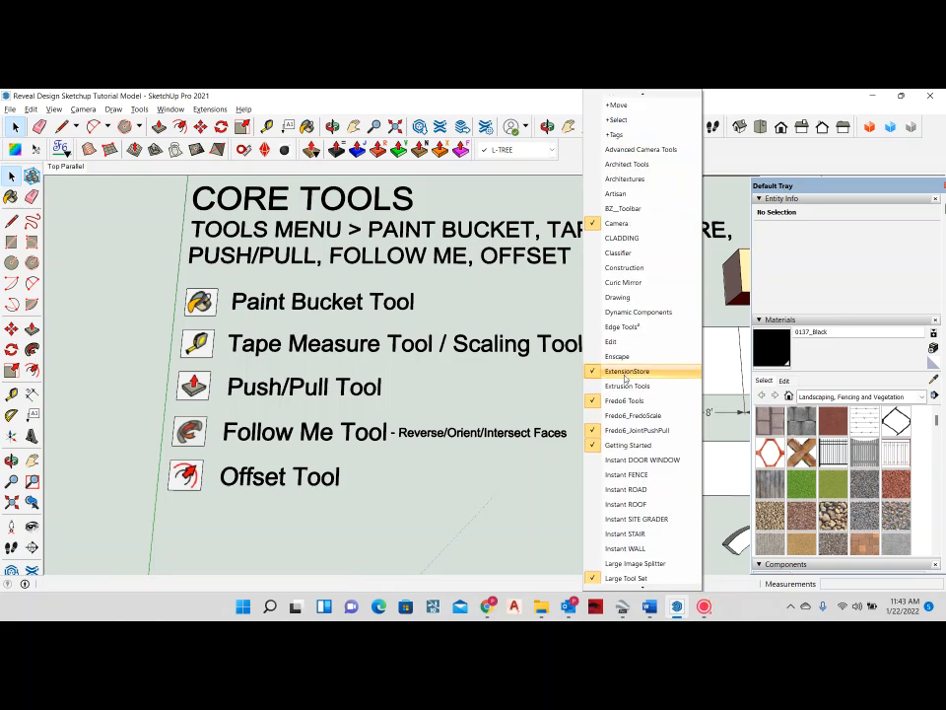
scroll(623, 377, "down", 3)
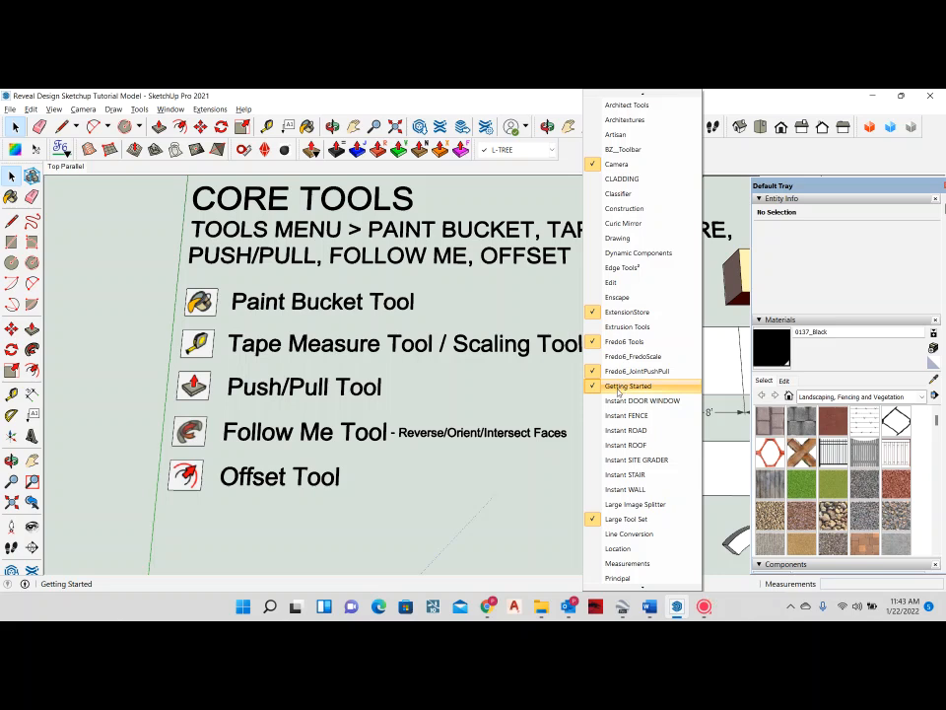
left_click(618, 388)
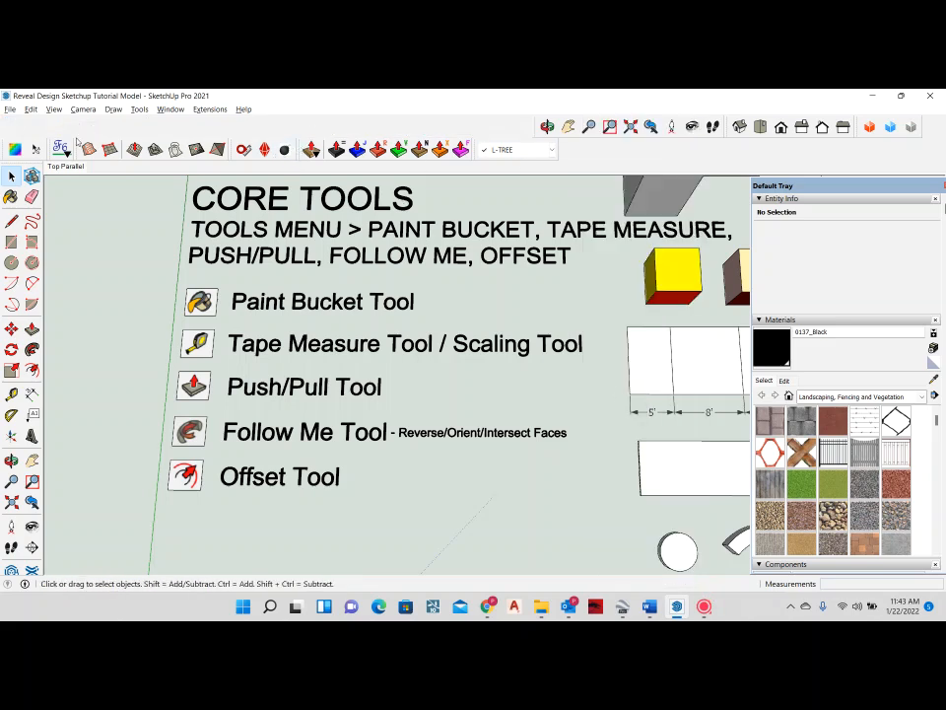
Step: Rearrange the SketchUV, Fredo6 Tools, Sandbox, scale, JointPushPull and tag toolbars up into the single upper toolbar row
left_click_drag(4, 148, 3, 118)
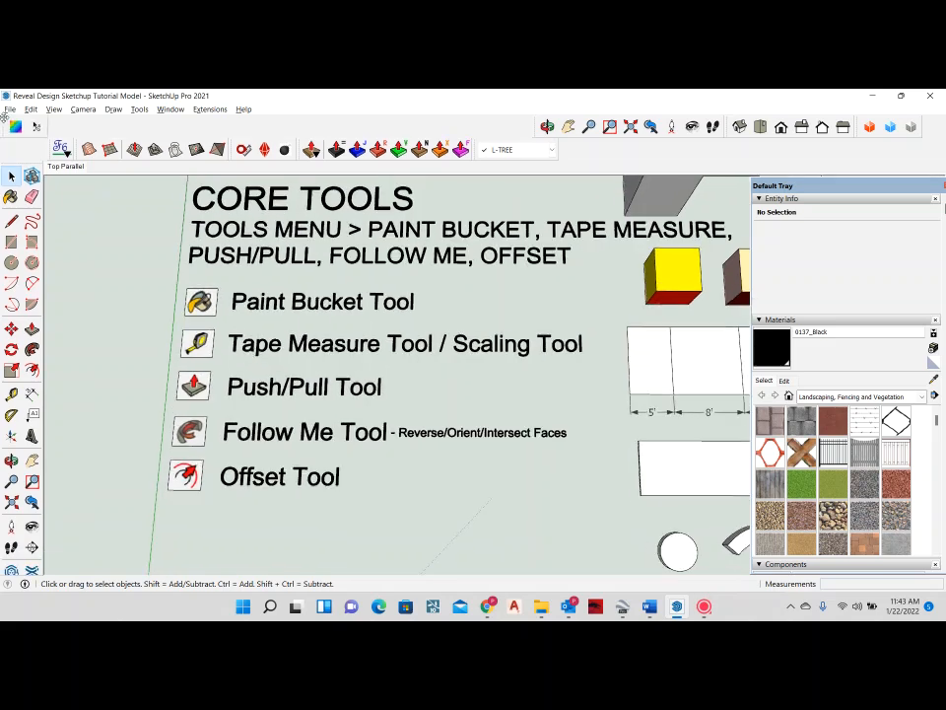
left_click_drag(49, 149, 76, 114)
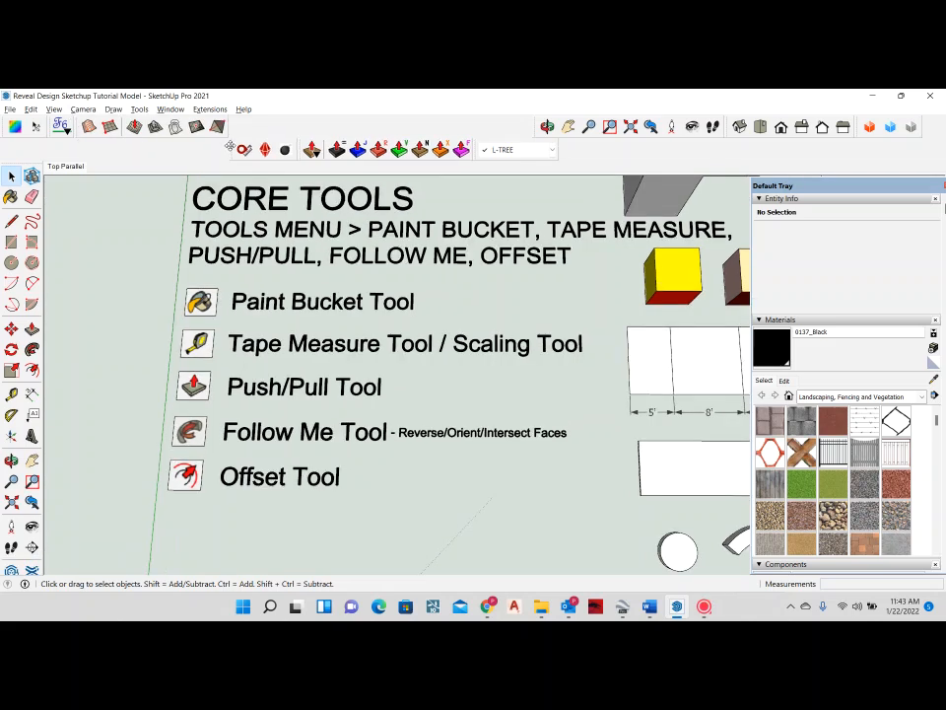
left_click_drag(228, 143, 215, 113)
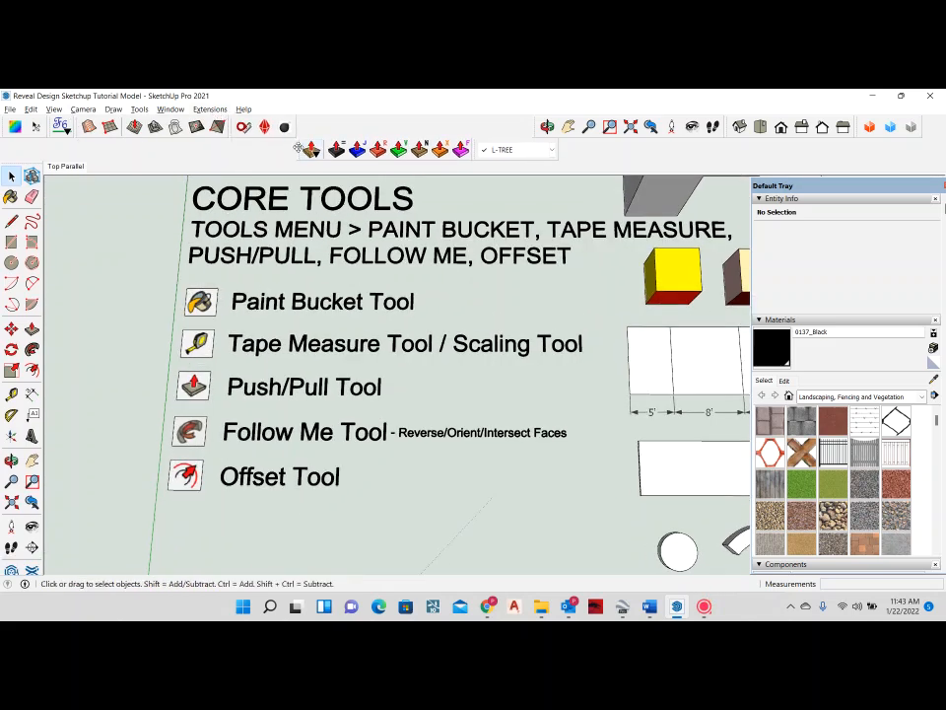
left_click_drag(298, 147, 298, 116)
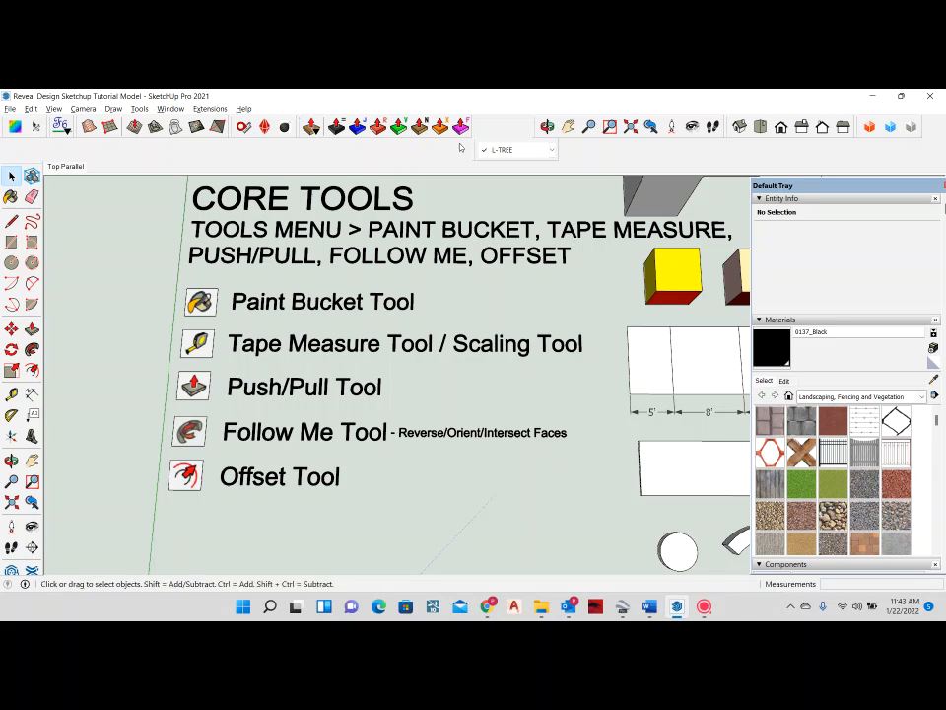
left_click_drag(474, 149, 475, 131)
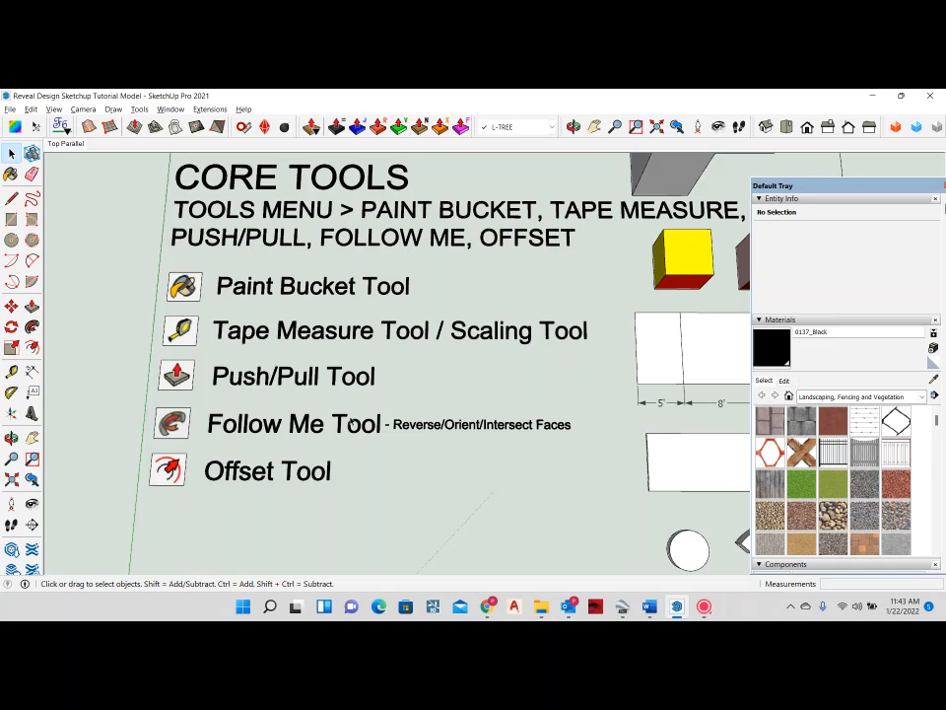
Step: Draw a 2-point arc with a 2-inch bulge along the vertical edge at the rectangular slab's near corner, forming a half-round profile
middle_click_drag(520, 434, 475, 420)
scroll(475, 421, "up", 3)
mouse_move(536, 462)
middle_mouse_down()
mouse_move(471, 410)
mouse_move(450, 427)
middle_mouse_up()
scroll(449, 427, "up", 2)
middle_click_drag(368, 428, 414, 469)
scroll(434, 492, "up", 1)
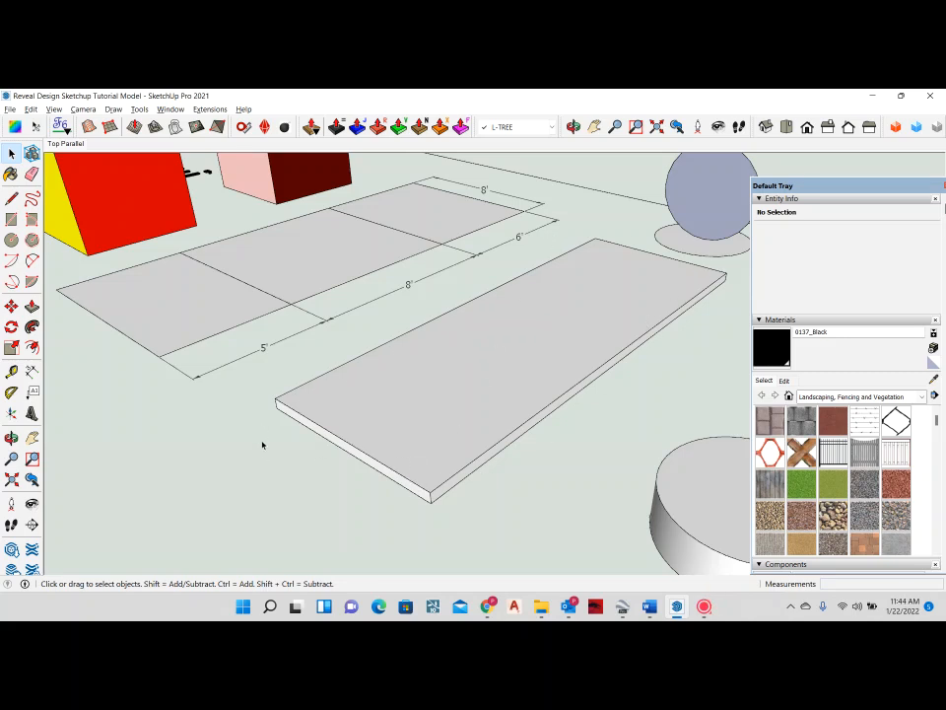
scroll(409, 489, "up", 2)
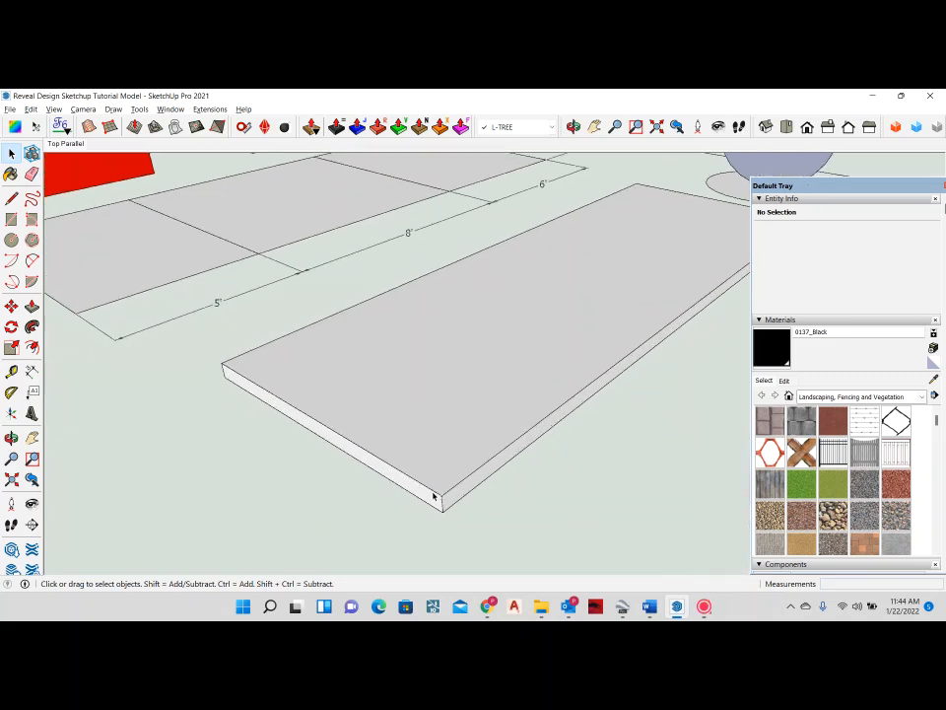
middle_click_drag(435, 497, 452, 391)
scroll(452, 402, "up", 1)
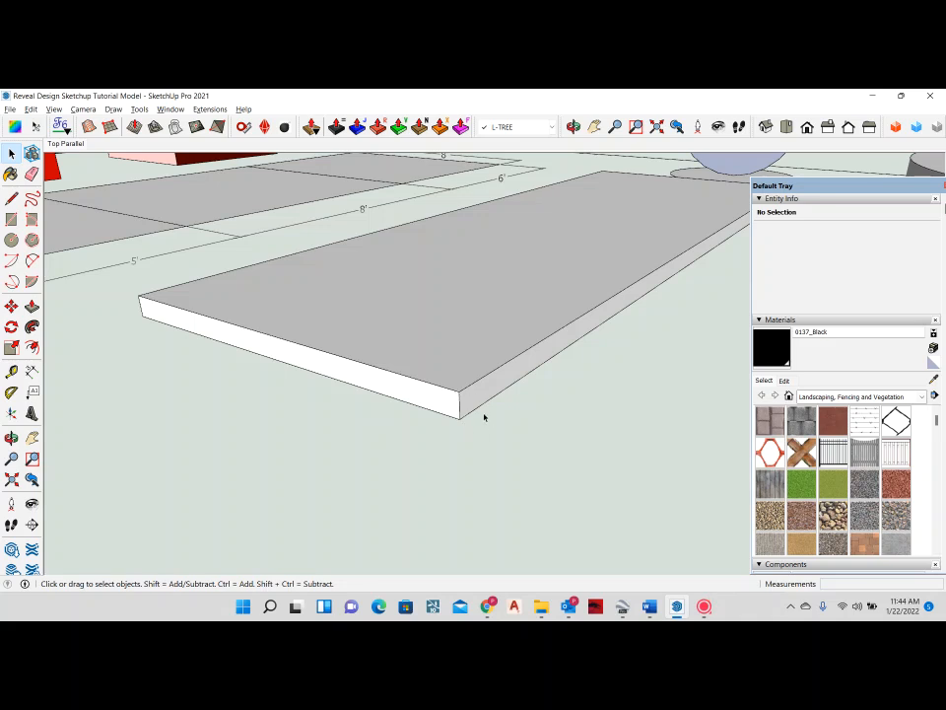
left_click(33, 262)
scroll(462, 404, "up", 2)
middle_click_drag(459, 405, 518, 392)
scroll(517, 394, "up", 1)
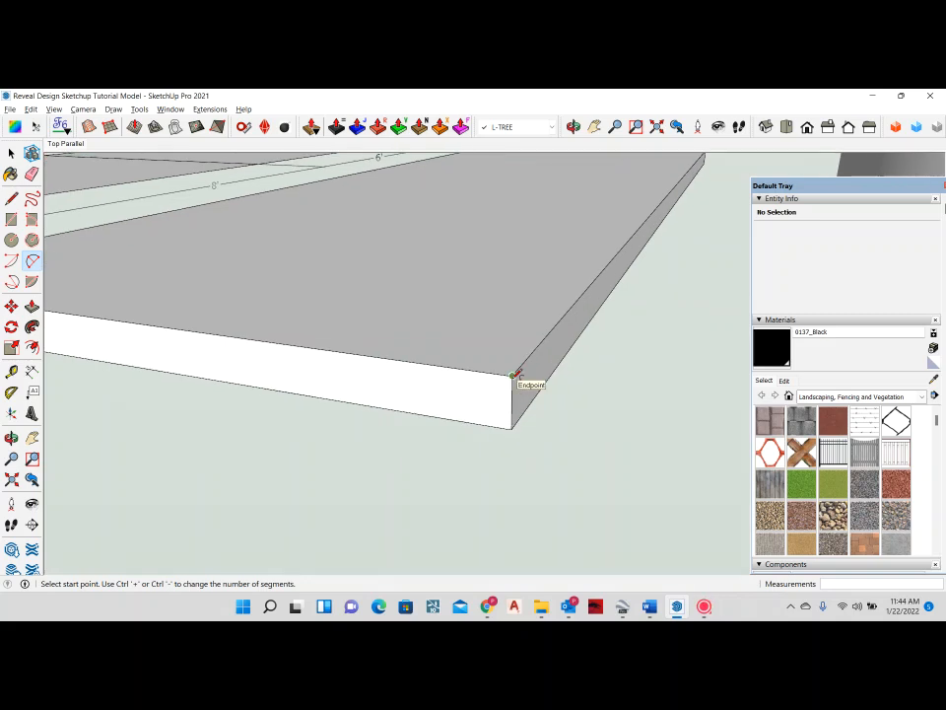
left_click(511, 374)
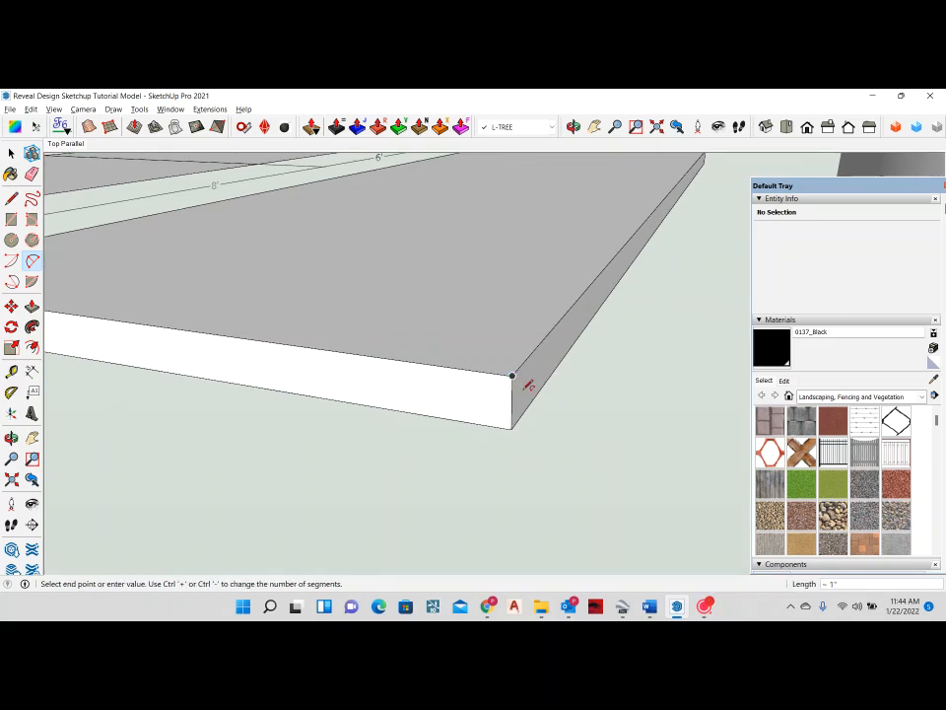
left_click(512, 429)
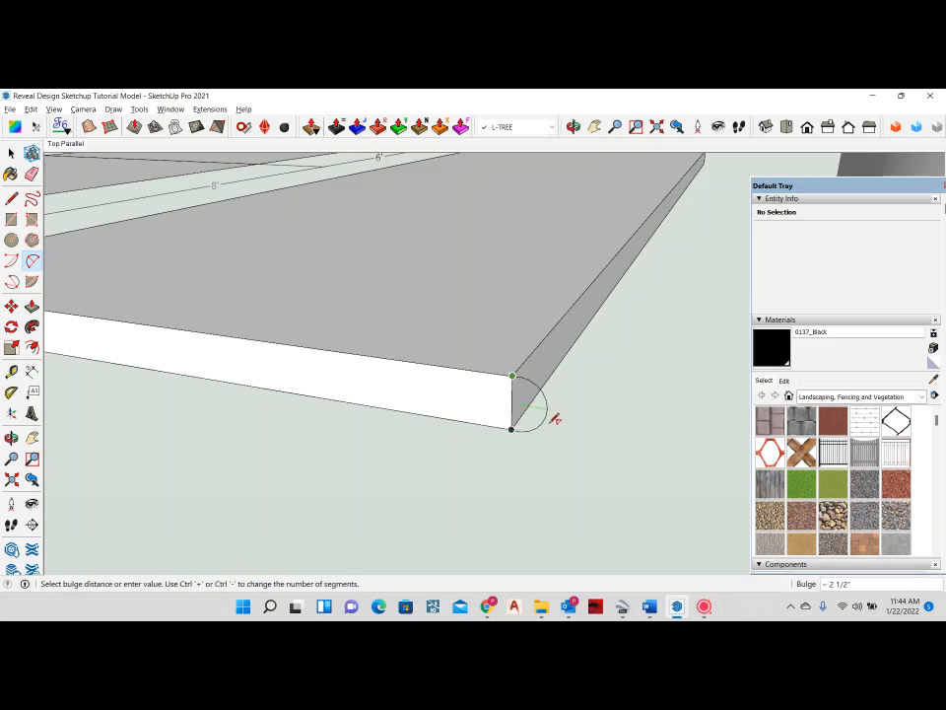
scroll(562, 414, "down", 2)
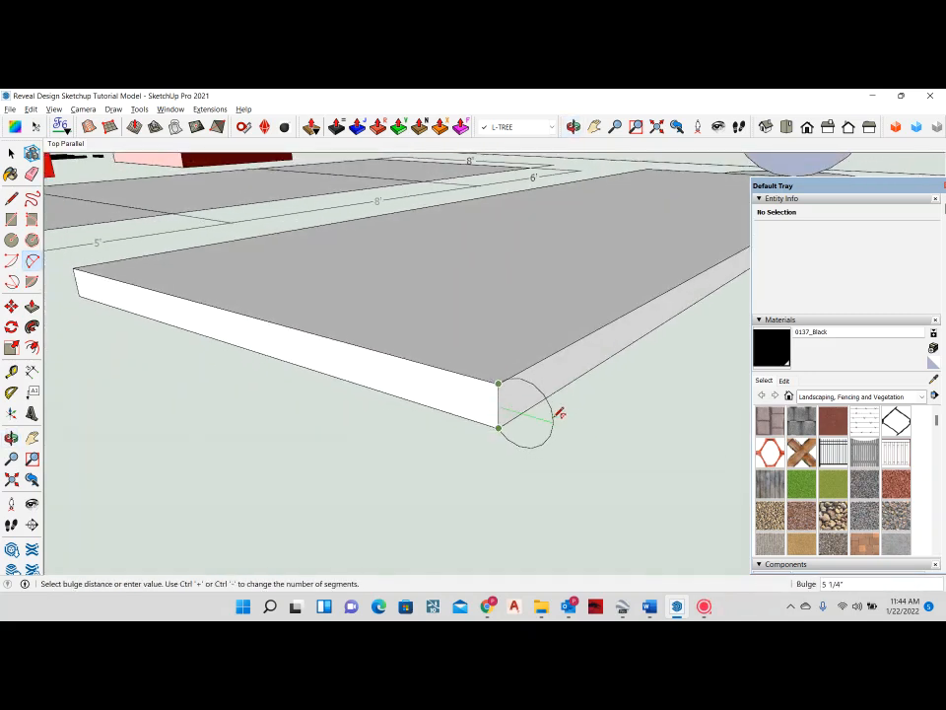
scroll(561, 412, "up", 1)
mouse_move(564, 414)
middle_mouse_down()
mouse_move(351, 416)
mouse_move(346, 484)
mouse_move(532, 423)
middle_mouse_up()
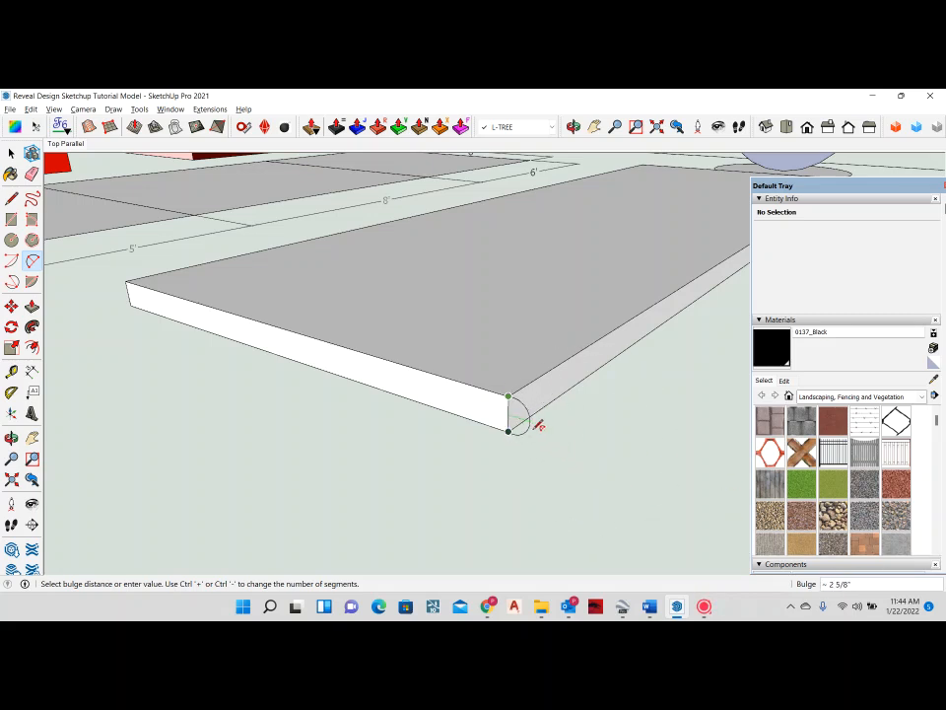
type("2")
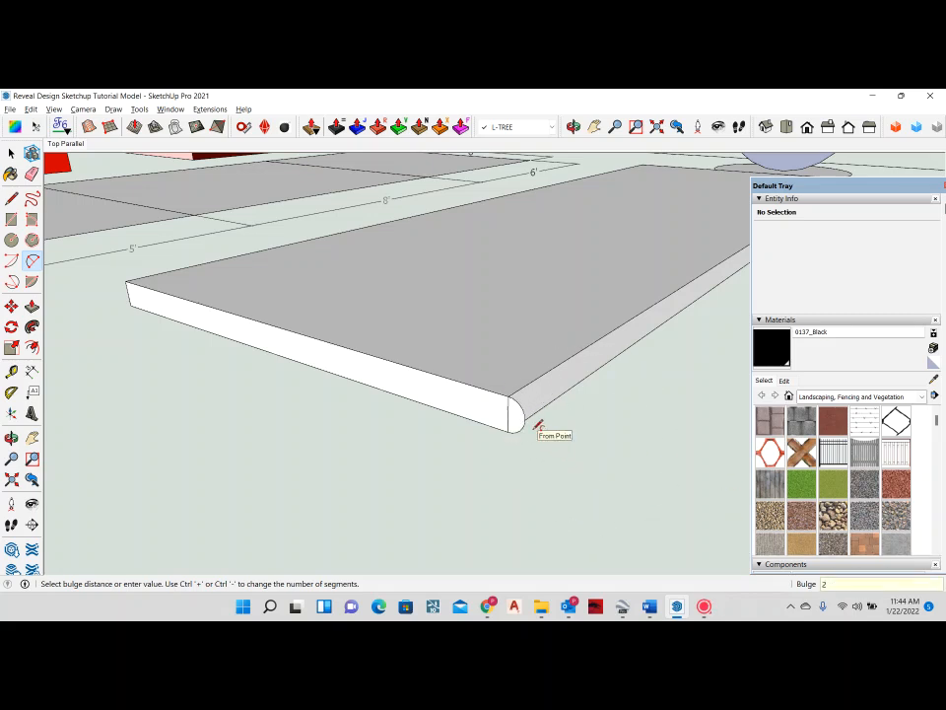
key("Return")
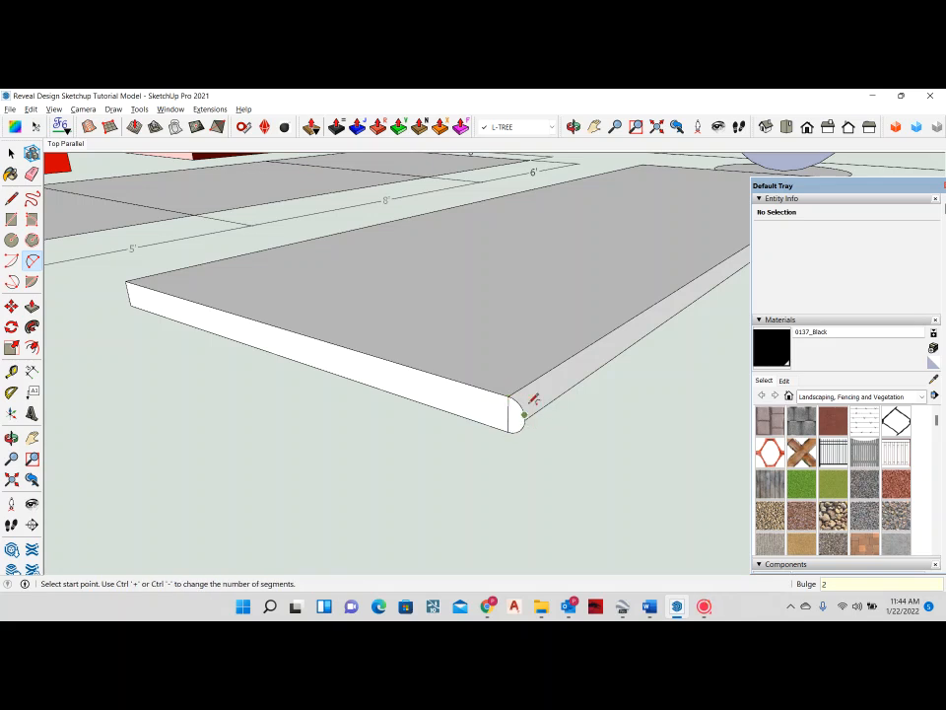
Step: Select only the four perimeter edges of the slab's top face, leaving the face itself out of the selection
middle_click_drag(539, 421, 418, 410)
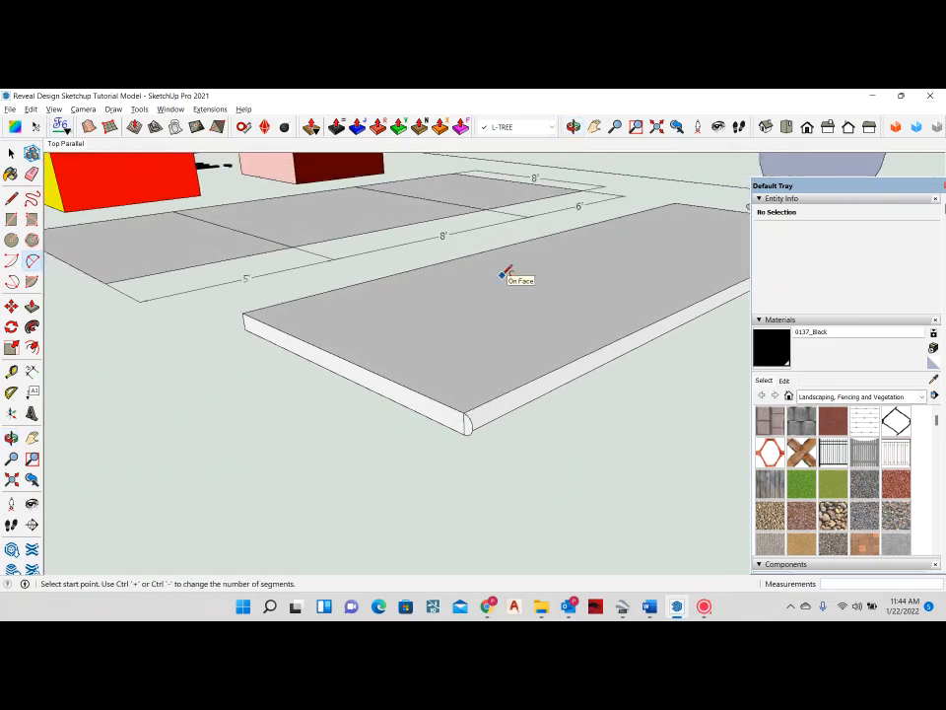
key("space")
scroll(460, 430, "up", 2)
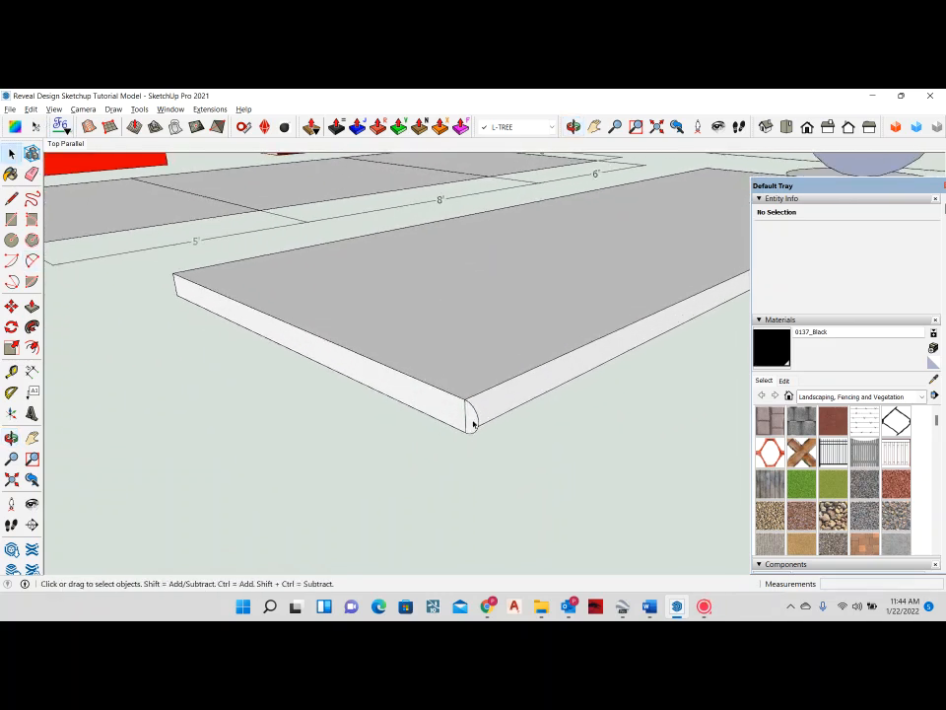
left_click(471, 354)
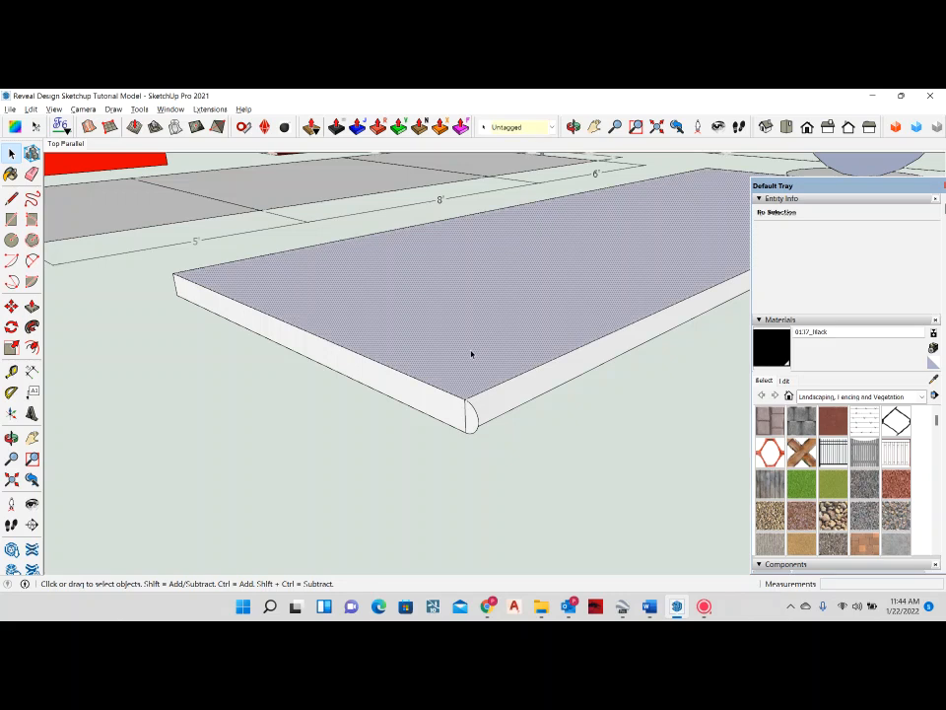
left_click(471, 352)
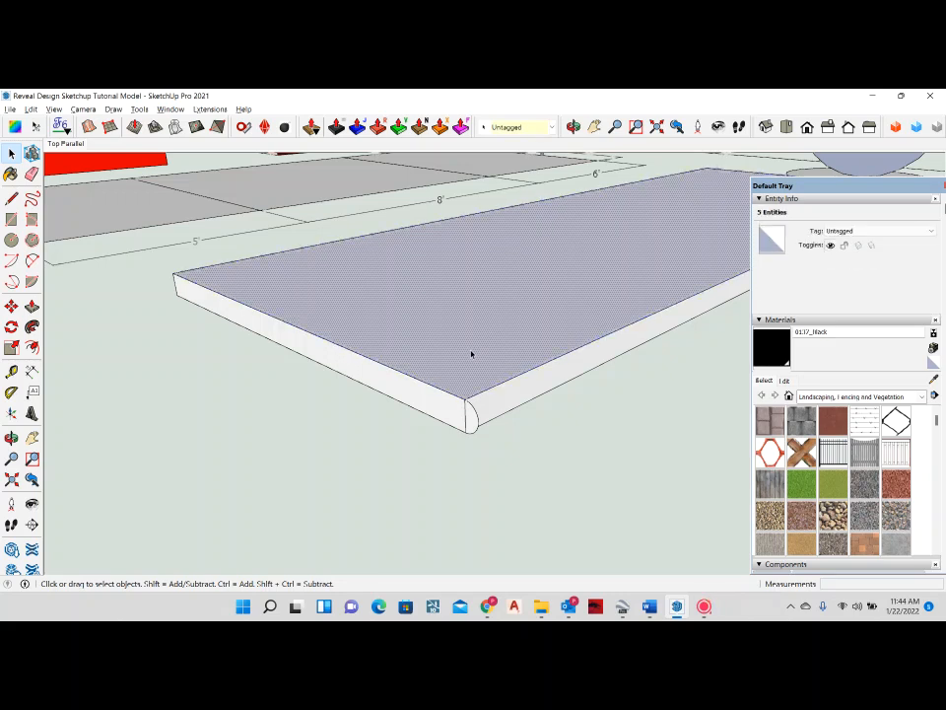
double_click(471, 350)
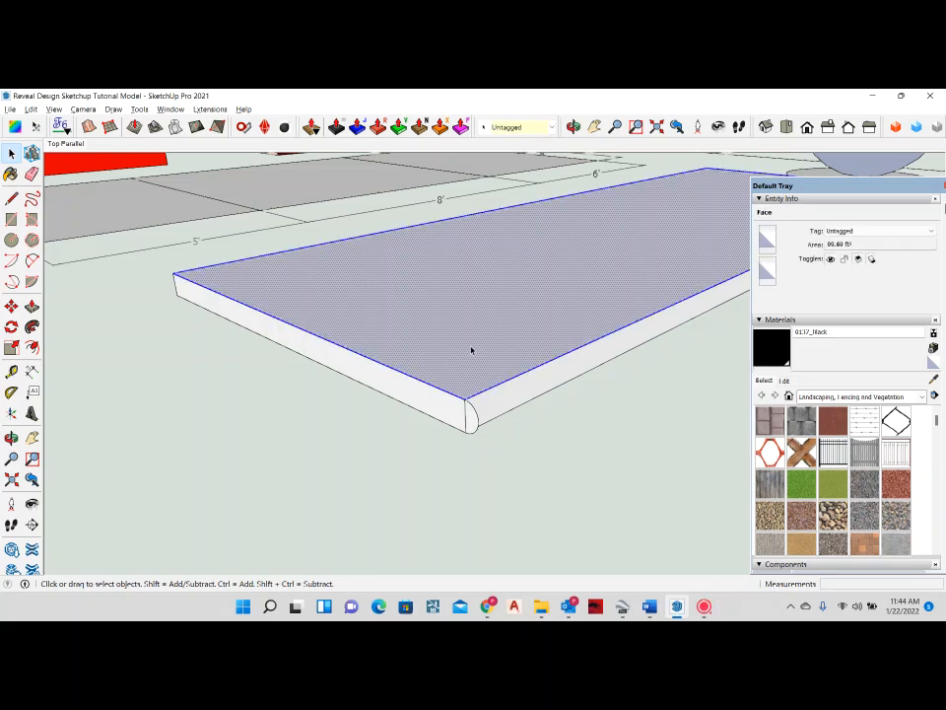
left_click(471, 347, "shift")
middle_click_drag(470, 349, 469, 374)
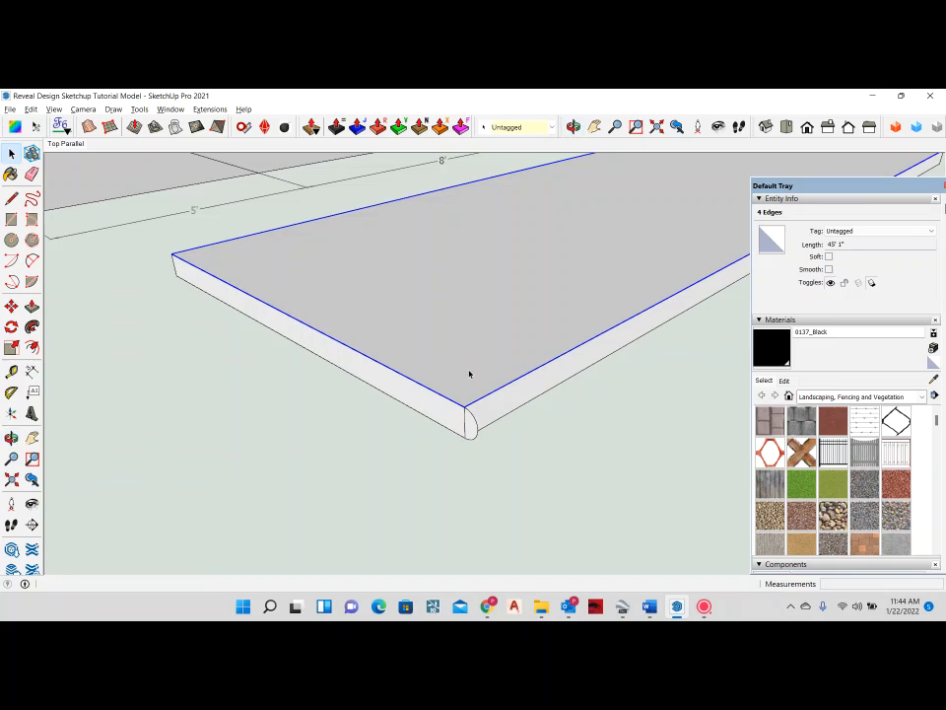
scroll(465, 412, "down", 4)
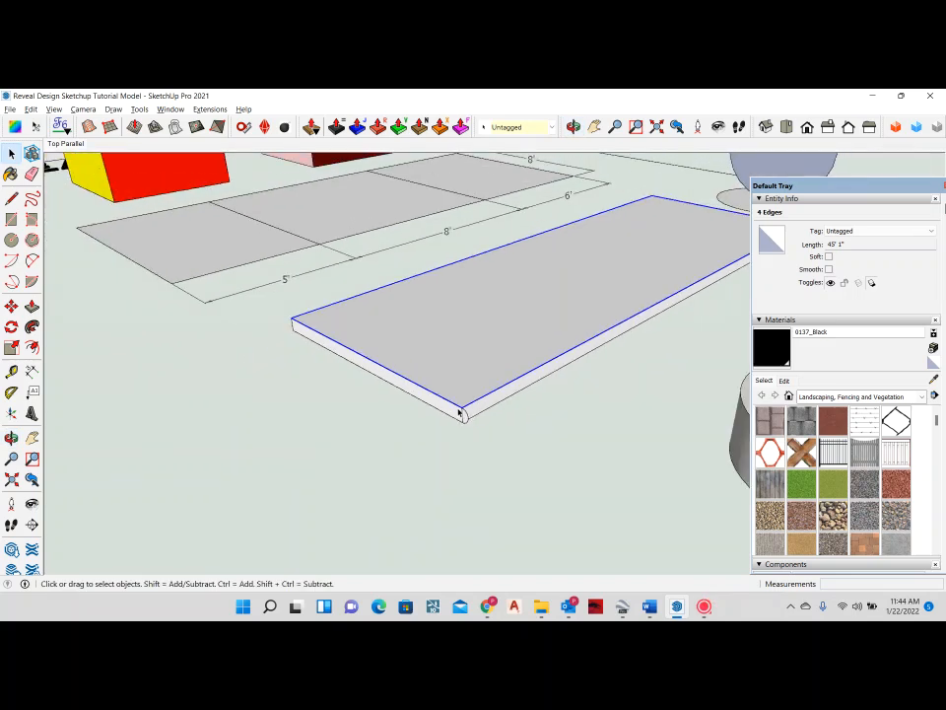
Step: Select the slab's top face as the path and extrude the half-round corner profile around it with Follow Me
left_click(460, 365)
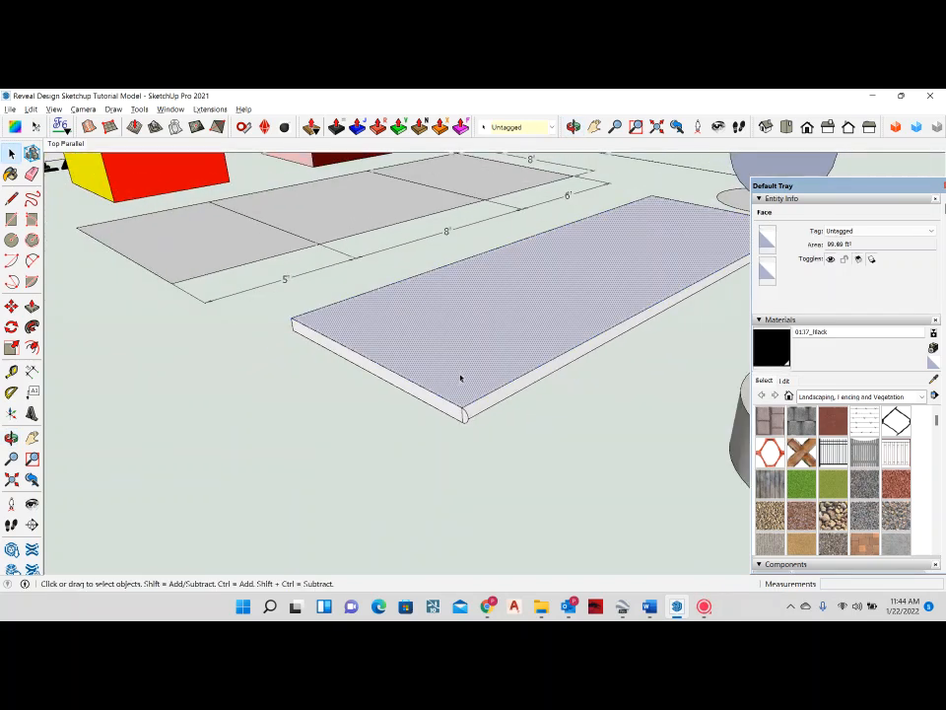
scroll(465, 415, "up", 1)
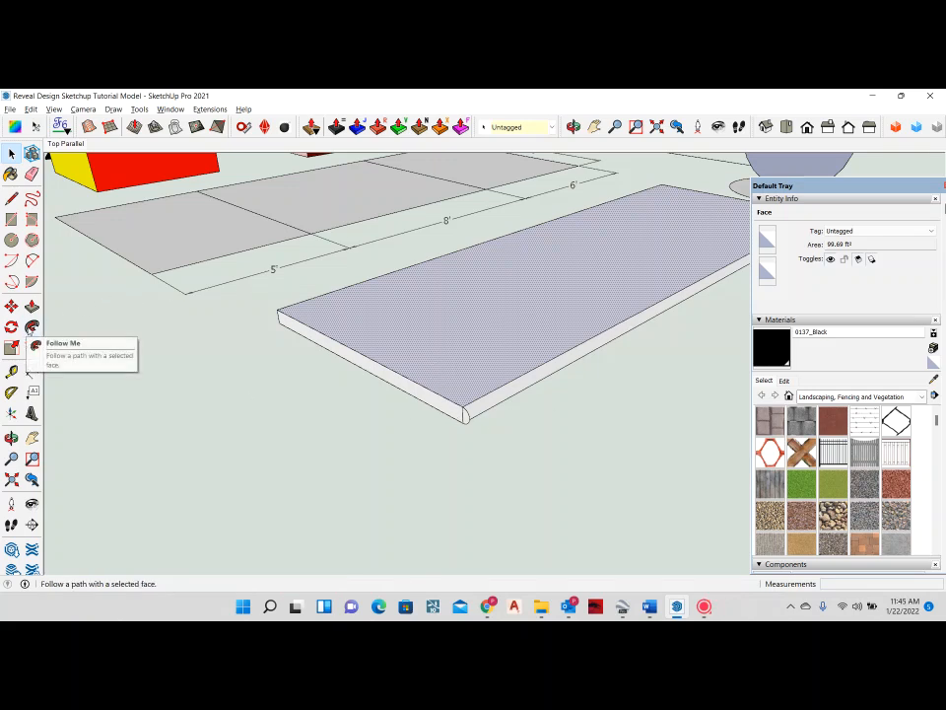
left_click(33, 328)
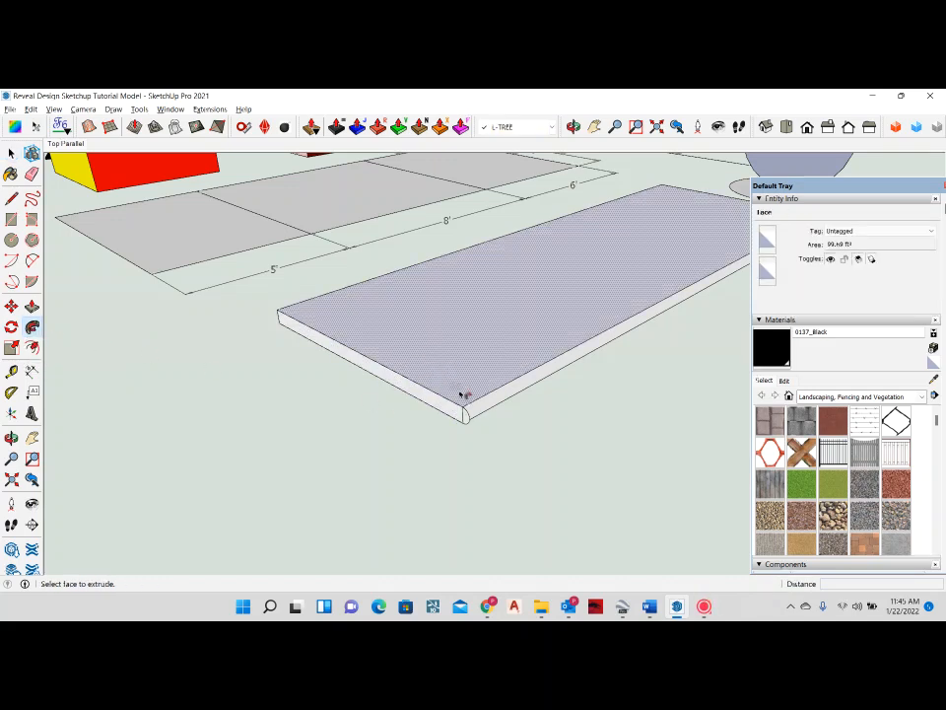
scroll(470, 422, "up", 4)
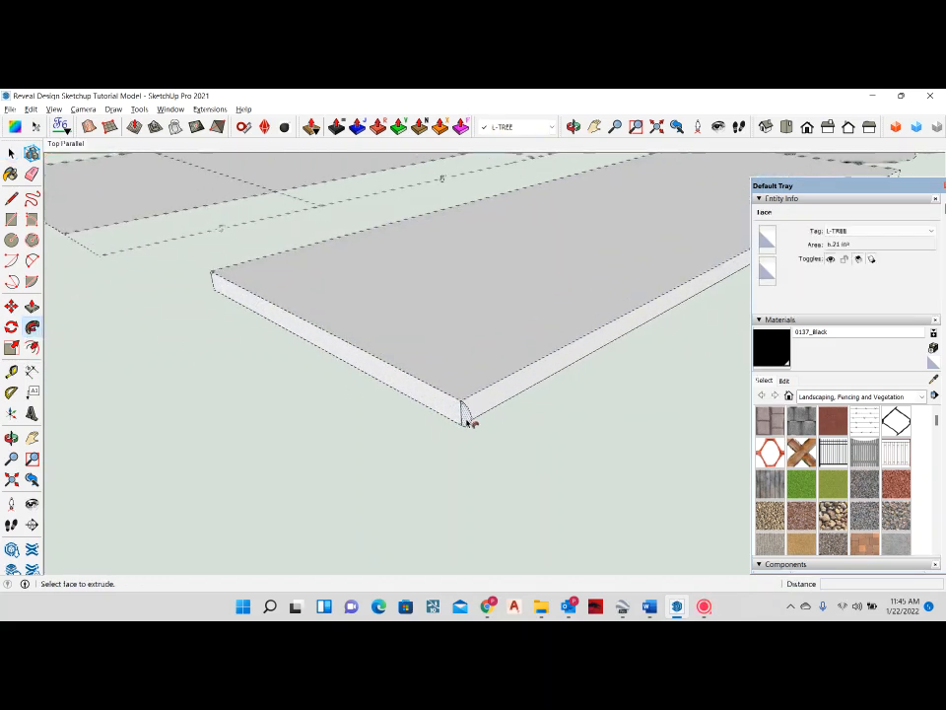
scroll(468, 419, "up", 2)
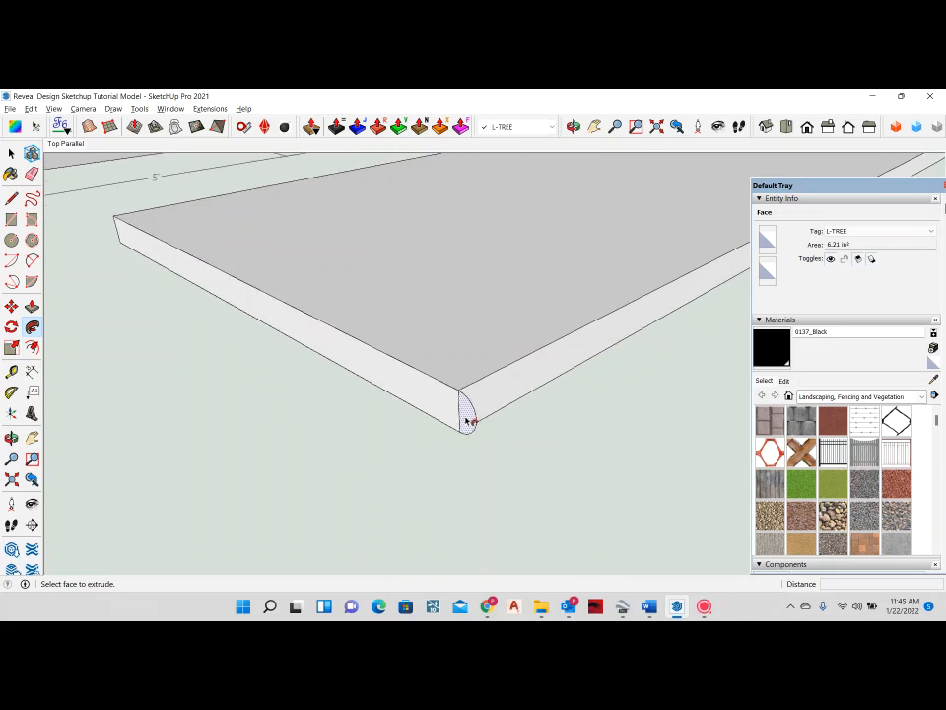
left_click(471, 421)
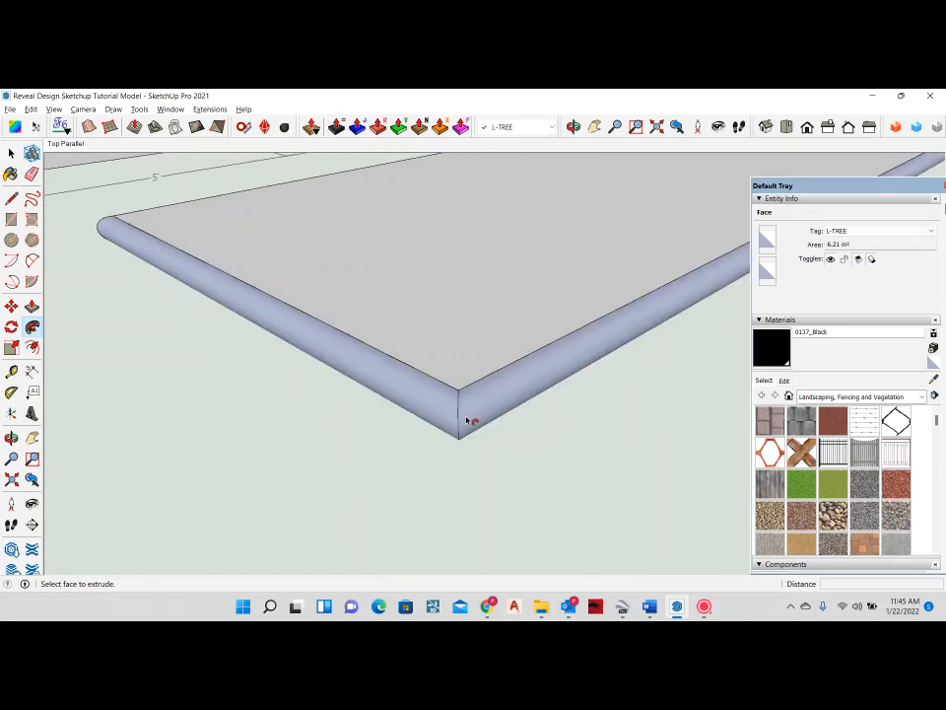
Step: Examine the half-round edge and its corner joints around the rectangular slab from several angles
mouse_move(469, 419)
middle_mouse_down()
mouse_move(387, 399)
mouse_move(603, 331)
mouse_move(429, 353)
mouse_move(536, 320)
mouse_move(605, 326)
mouse_move(602, 437)
mouse_move(237, 448)
mouse_move(469, 275)
mouse_move(565, 302)
mouse_move(372, 317)
middle_mouse_up()
mouse_move(635, 316)
middle_mouse_down()
mouse_move(617, 312)
mouse_move(488, 355)
mouse_move(615, 382)
mouse_move(410, 353)
mouse_move(558, 380)
middle_mouse_up()
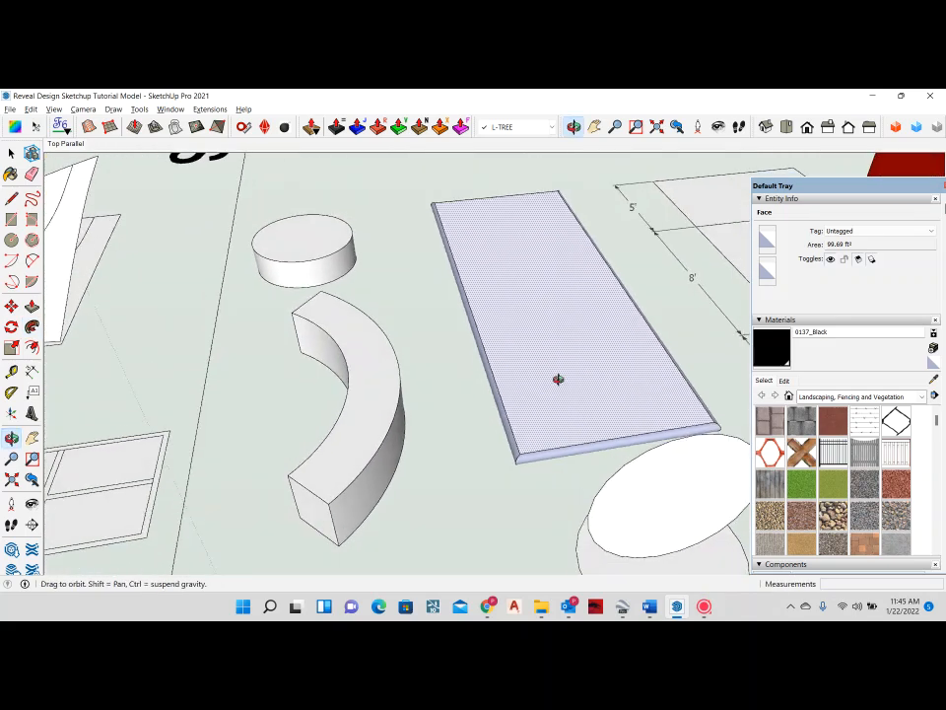
mouse_move(438, 236)
middle_mouse_down()
mouse_move(666, 323)
mouse_move(356, 315)
mouse_move(610, 266)
mouse_move(408, 311)
mouse_move(497, 331)
middle_mouse_up()
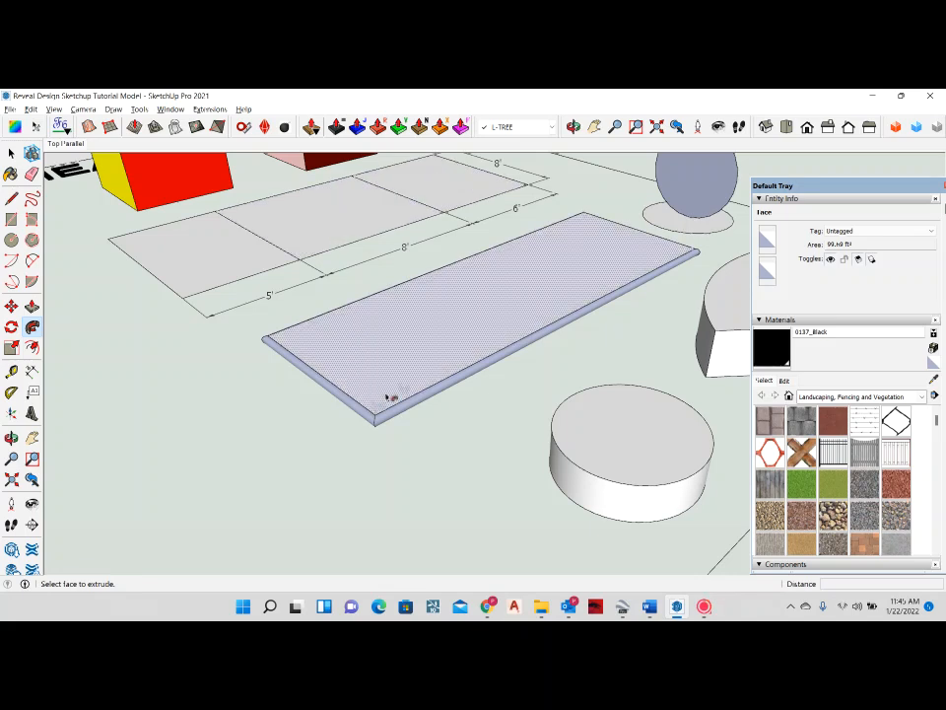
middle_click_drag(391, 397, 429, 374)
scroll(379, 473, "up", 5)
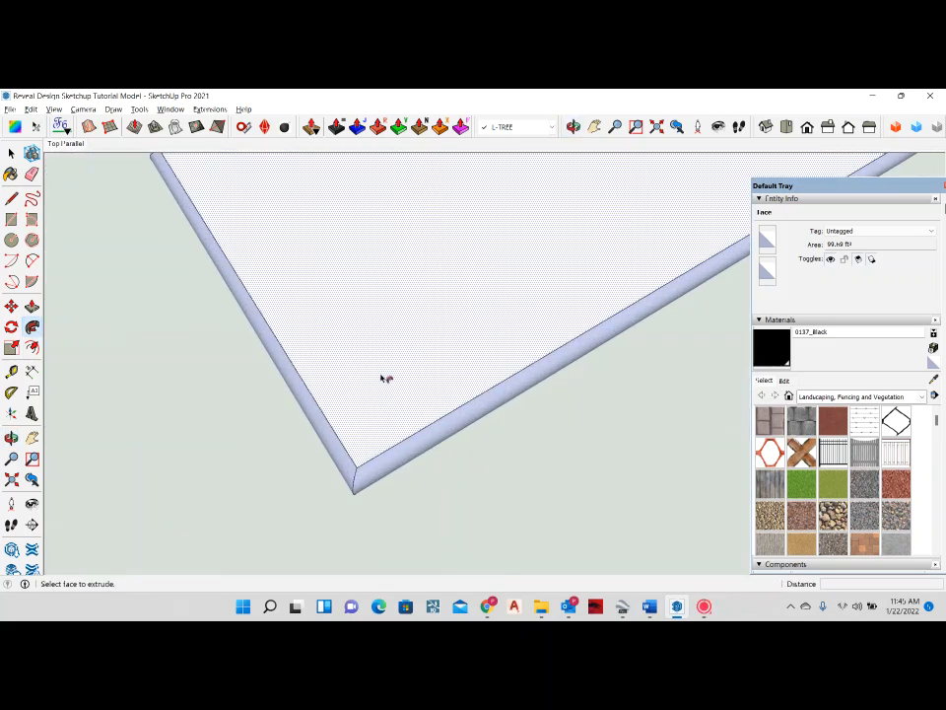
middle_click_drag(386, 378, 386, 318)
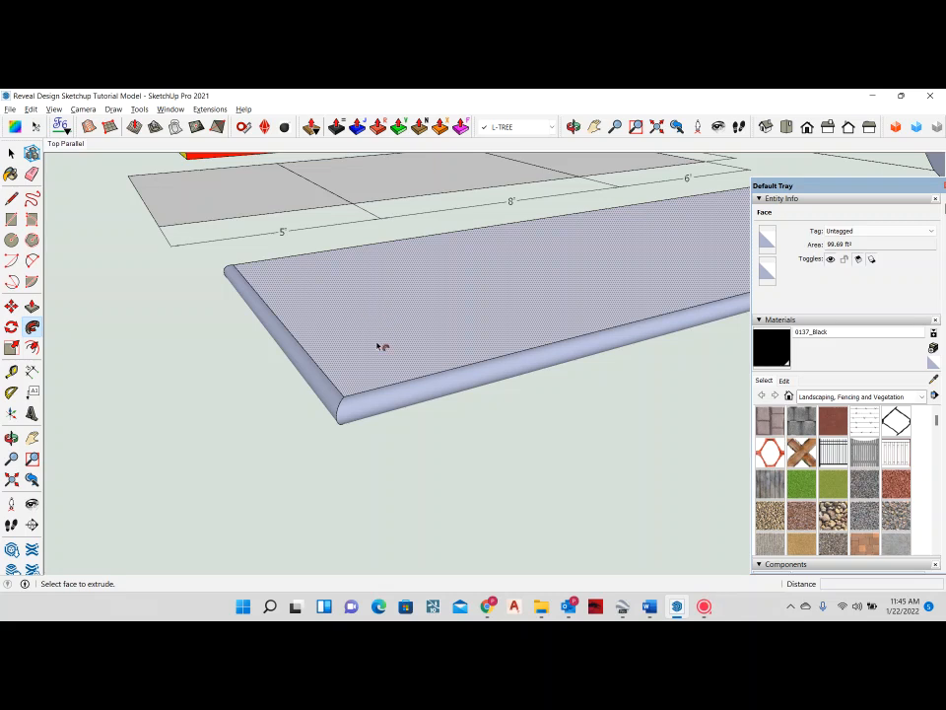
middle_click_drag(388, 336, 400, 409)
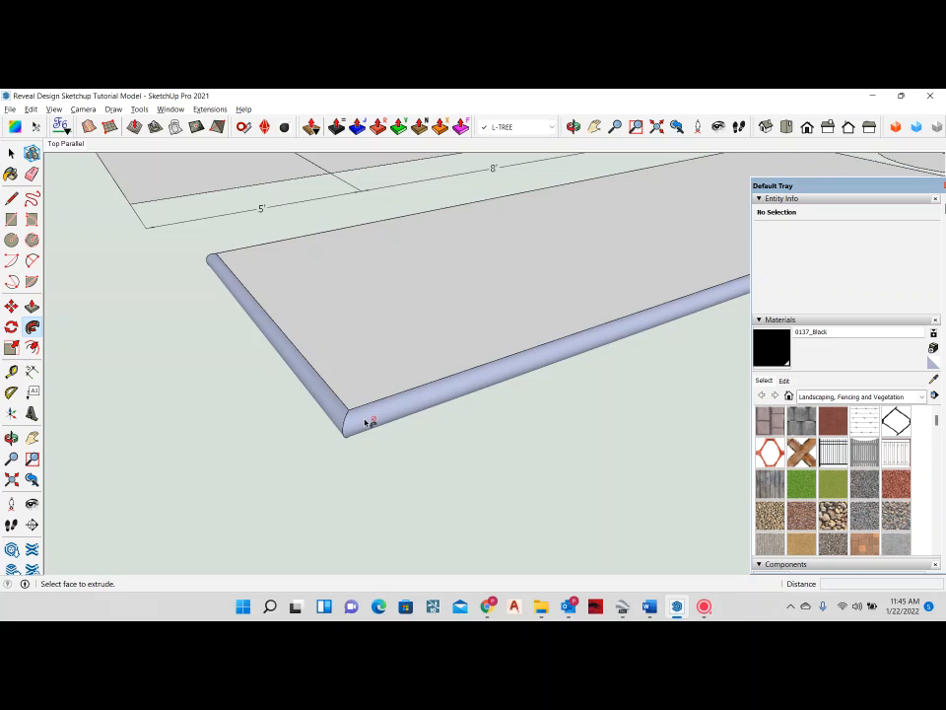
middle_click_drag(367, 422, 264, 425)
middle_click_drag(389, 346, 361, 460)
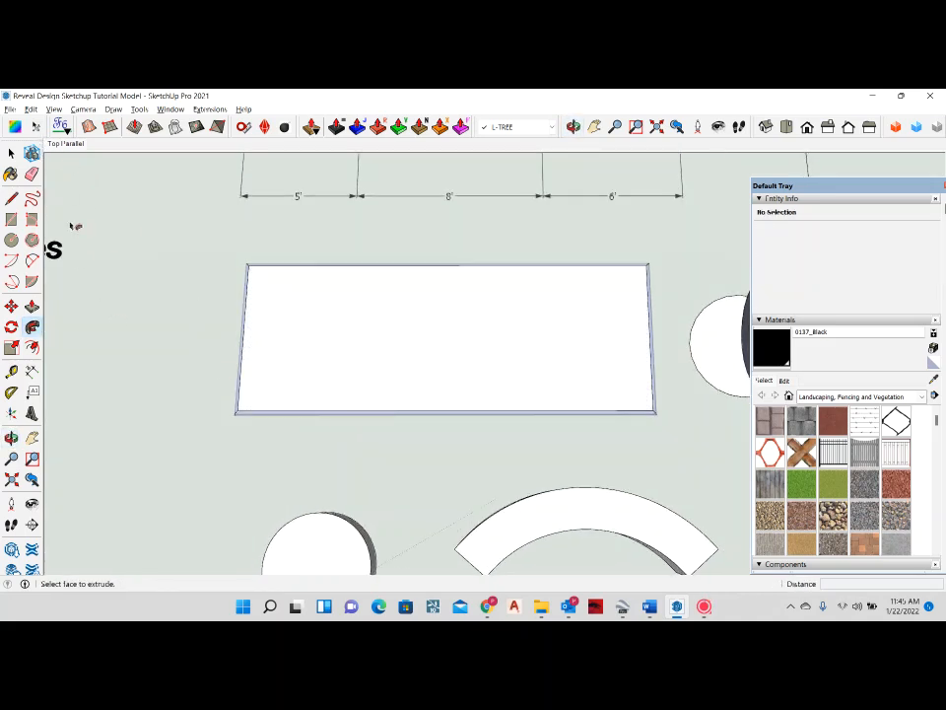
Step: Reverse the face of the rounded surface along the slab's front long edge
left_click(10, 153)
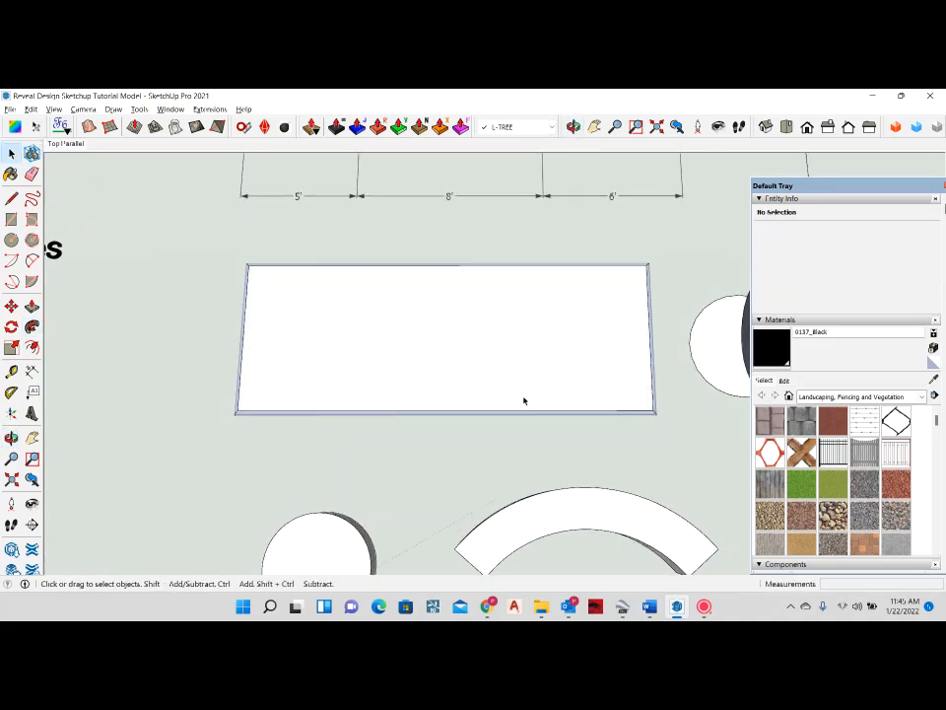
scroll(523, 400, "down", 3)
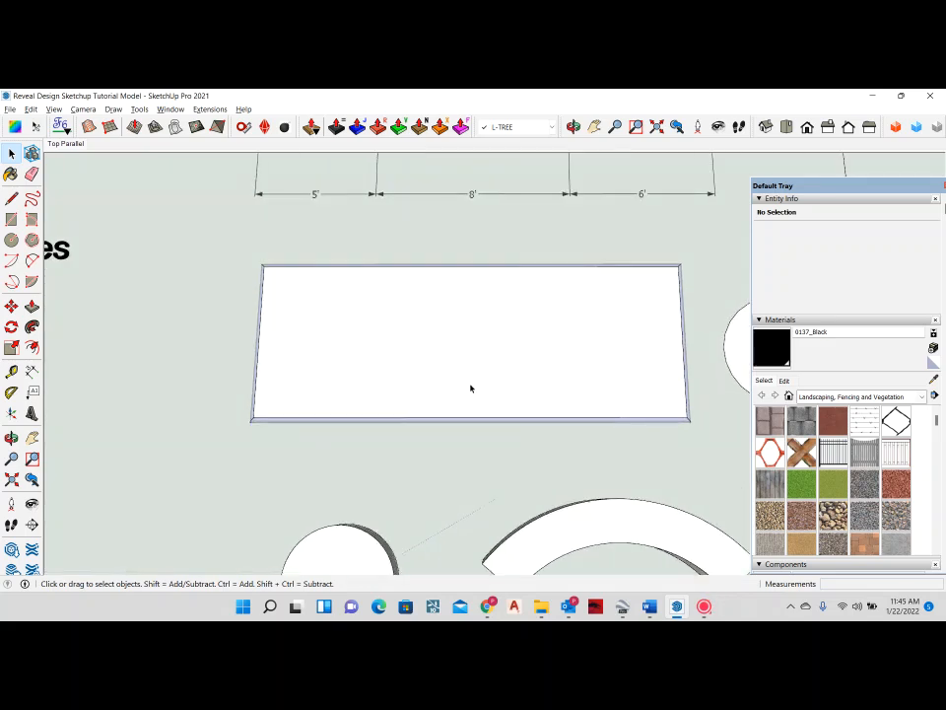
scroll(447, 425, "up", 3)
scroll(428, 379, "down", 1)
scroll(382, 448, "down", 2)
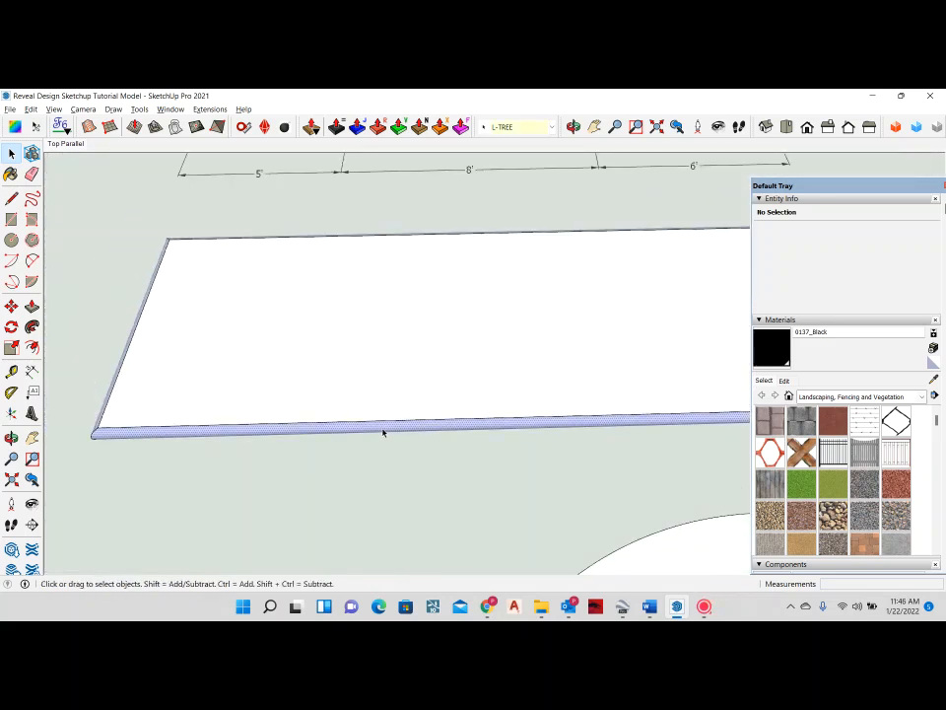
left_click(384, 431)
right_click(383, 431)
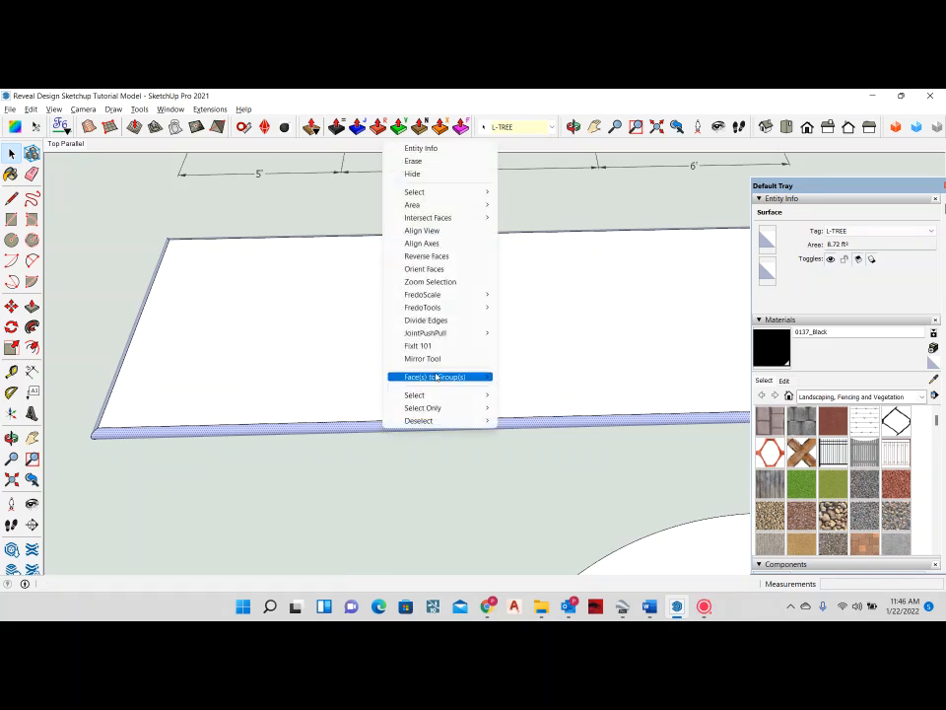
left_click(444, 258)
middle_click_drag(295, 384, 330, 478)
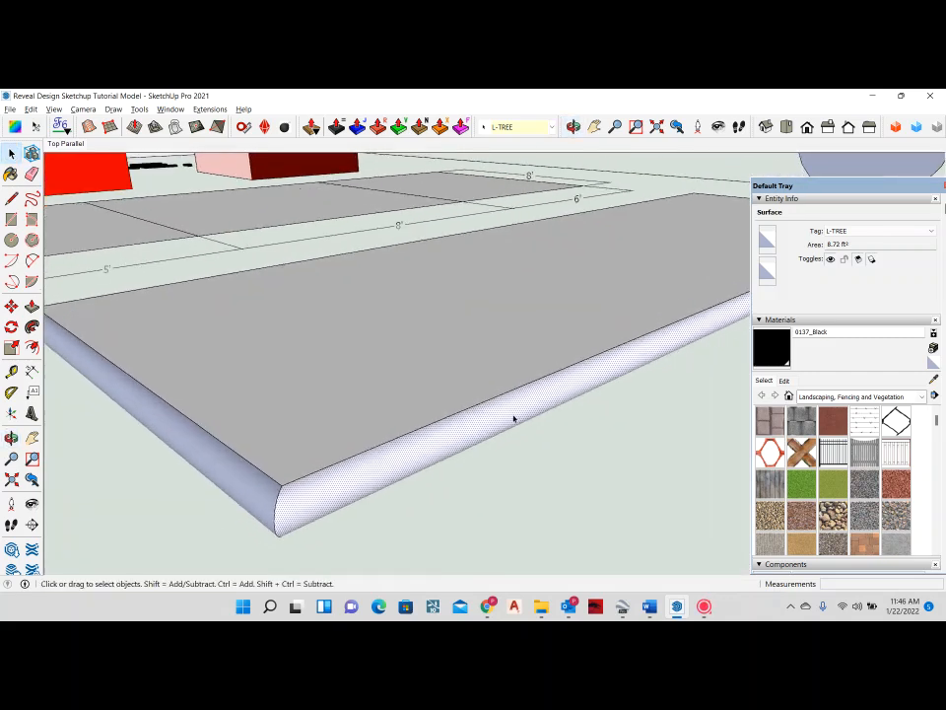
middle_click_drag(332, 500, 549, 370)
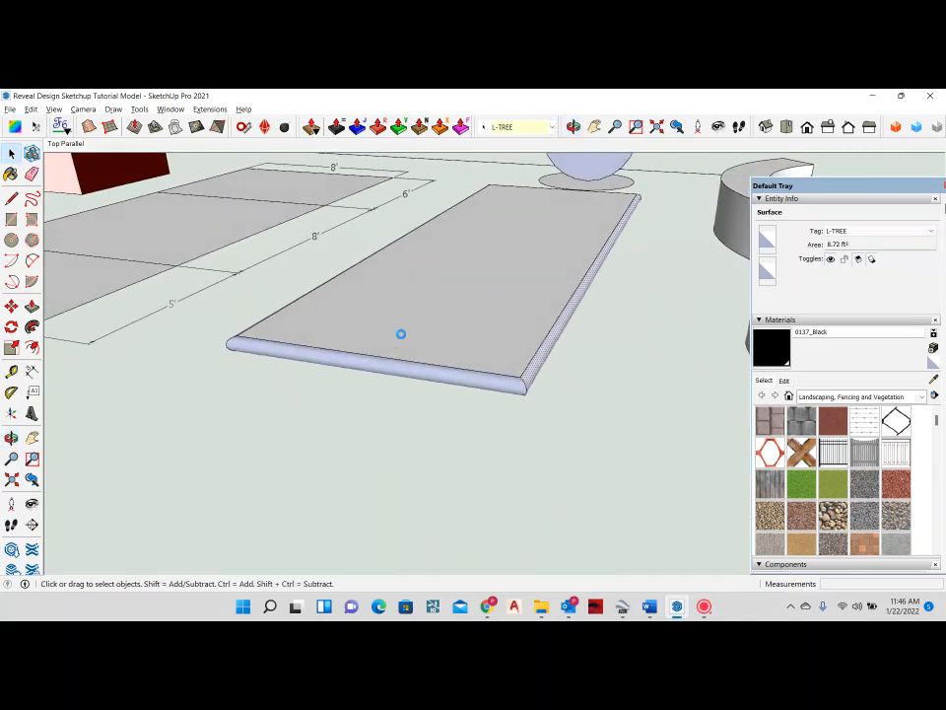
Step: Orient all the slab's faces consistently with its top face, including the rounded edge surfaces
middle_click_drag(401, 331, 412, 373)
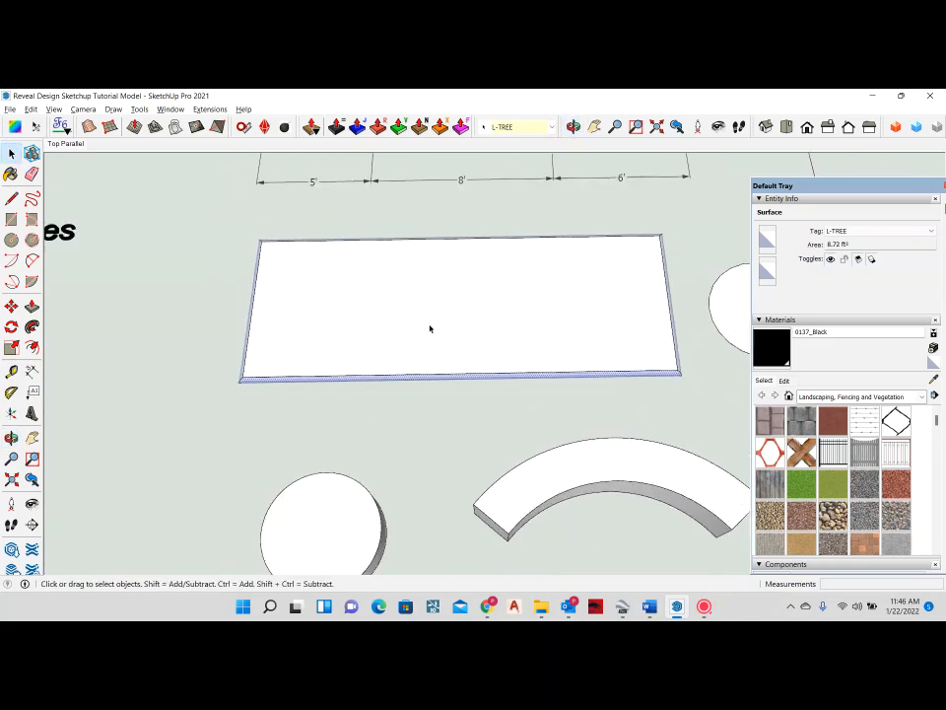
right_click(430, 329)
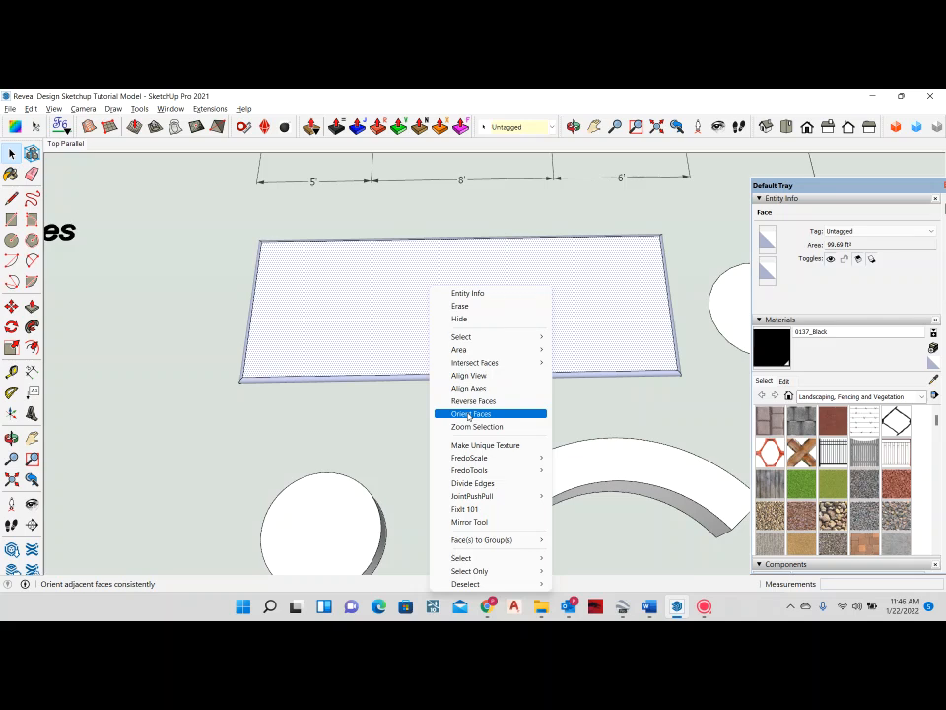
right_click(374, 316)
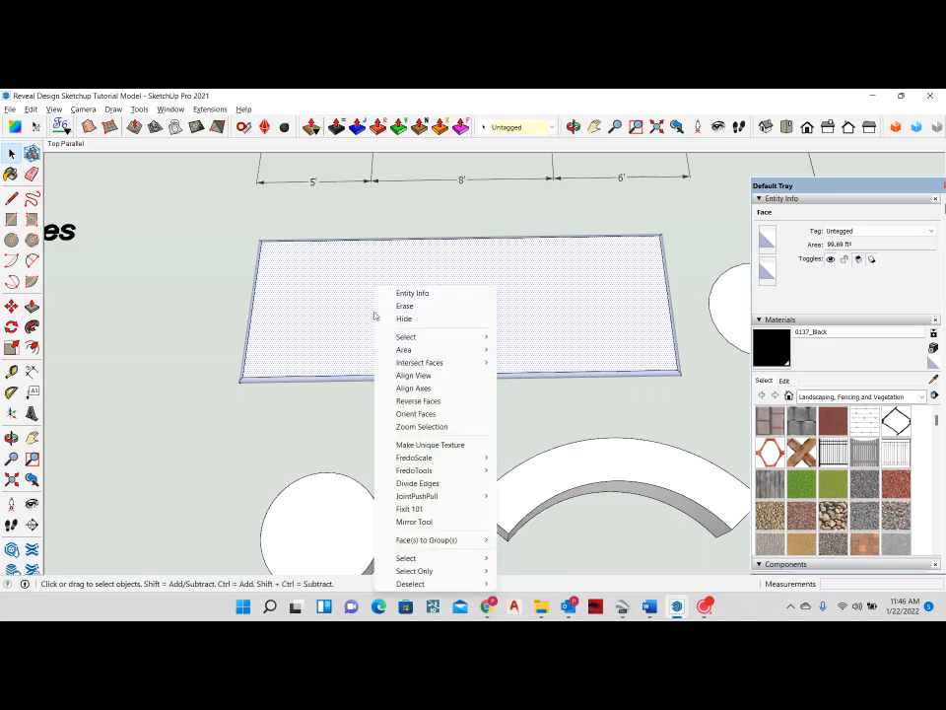
left_click(429, 414)
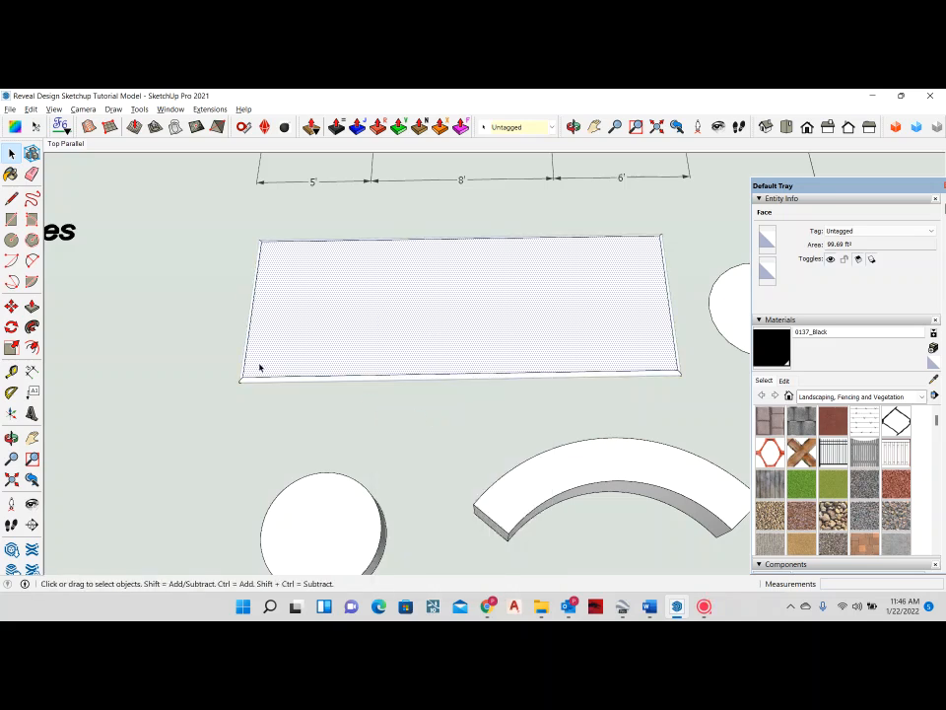
Step: Examine the face orientation of the slab's top and rounded edges from several angles and distances
middle_click_drag(260, 367, 377, 322)
scroll(251, 486, "up", 5)
middle_click_drag(240, 498, 335, 409)
scroll(313, 260, "down", 3)
middle_click_drag(313, 260, 527, 389)
middle_click_drag(443, 364, 288, 421)
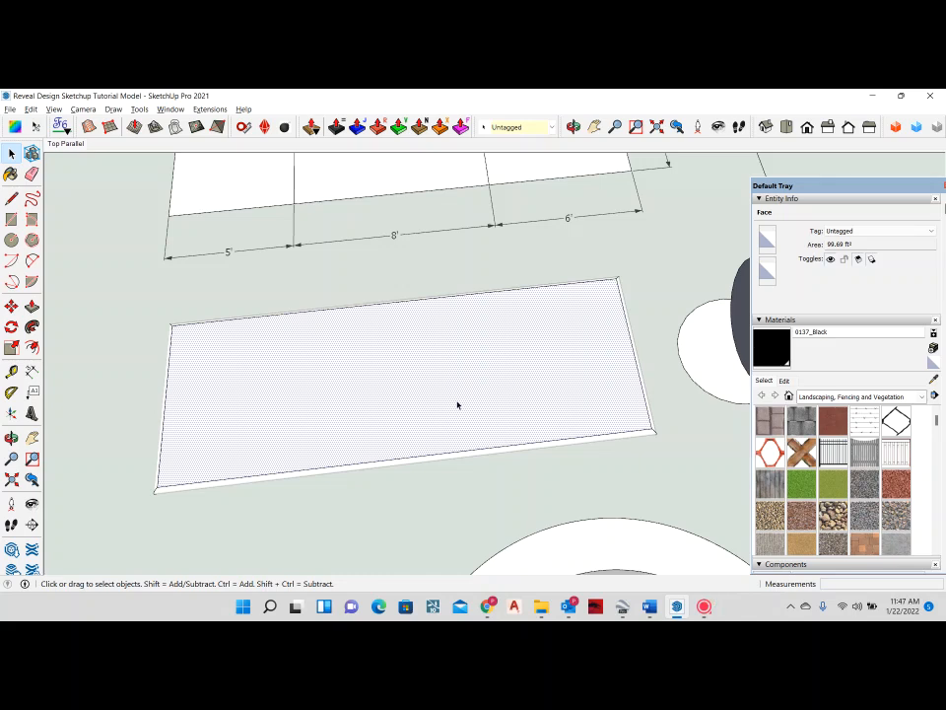
middle_click_drag(457, 404, 401, 448)
scroll(469, 416, "up", 3)
scroll(466, 417, "down", 3)
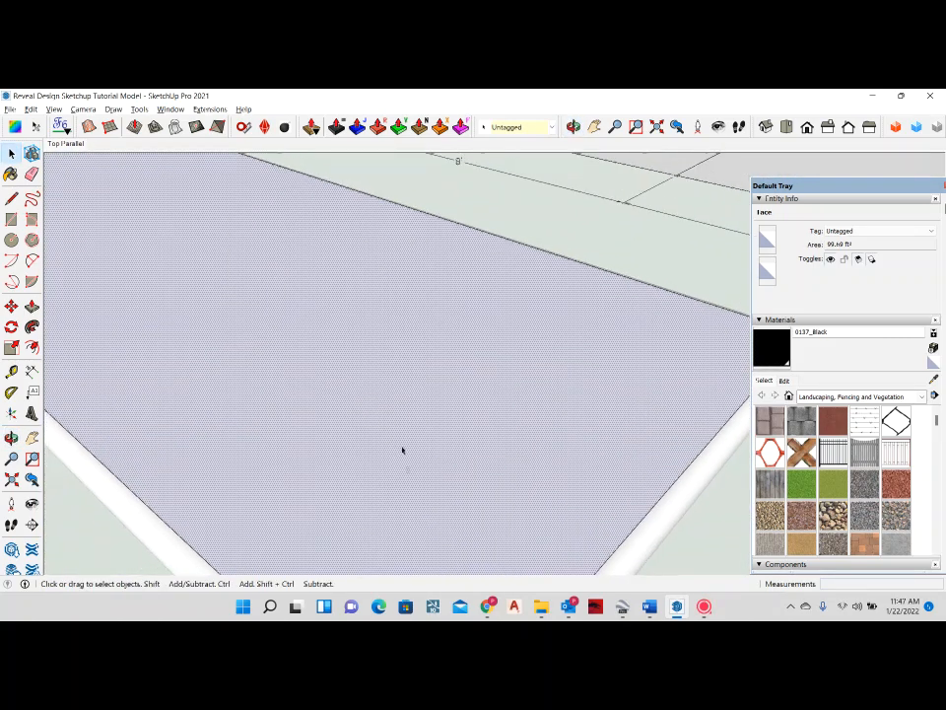
scroll(482, 503, "down", 4)
mouse_move(474, 489)
middle_mouse_down()
mouse_move(488, 515)
mouse_move(458, 492)
middle_mouse_up()
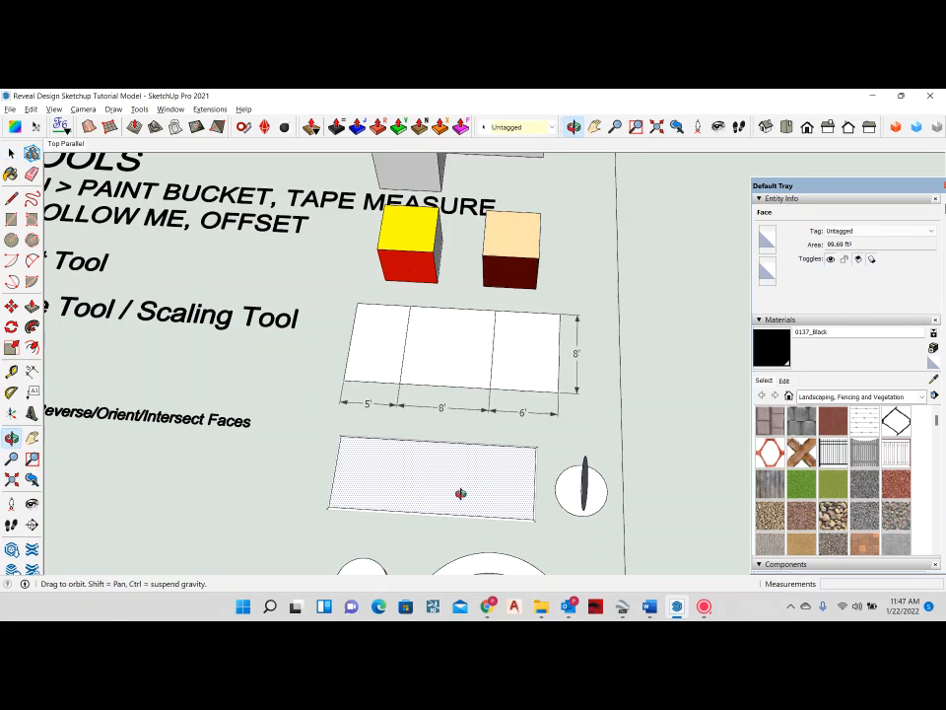
scroll(434, 479, "up", 3)
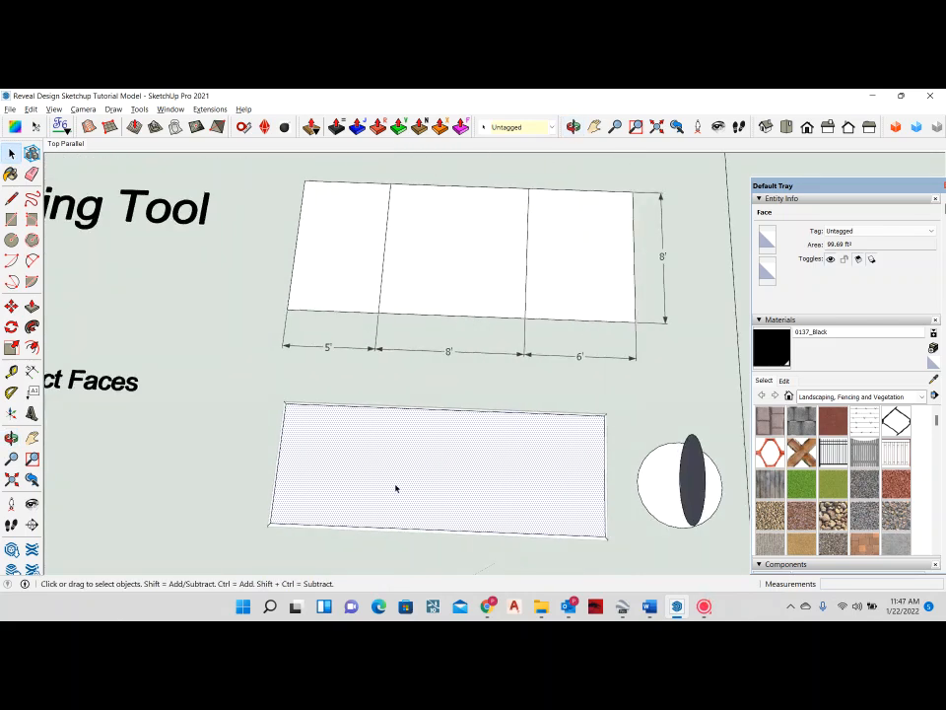
middle_click_drag(396, 488, 442, 426)
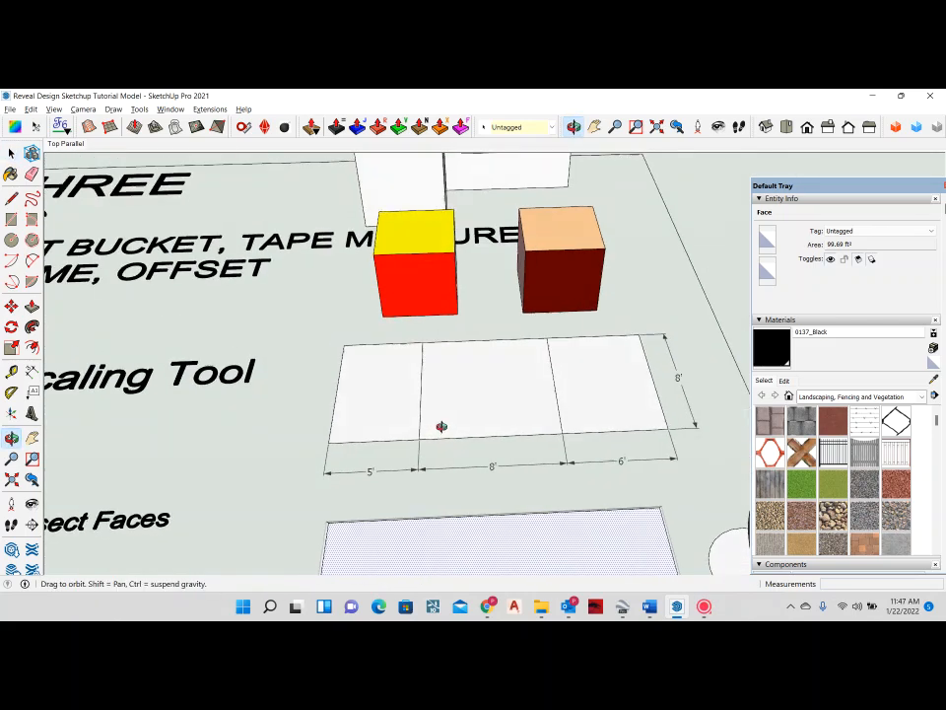
Step: Open the group of the L-shaped building with the triangular roof profile for editing
scroll(442, 426, "down", 4)
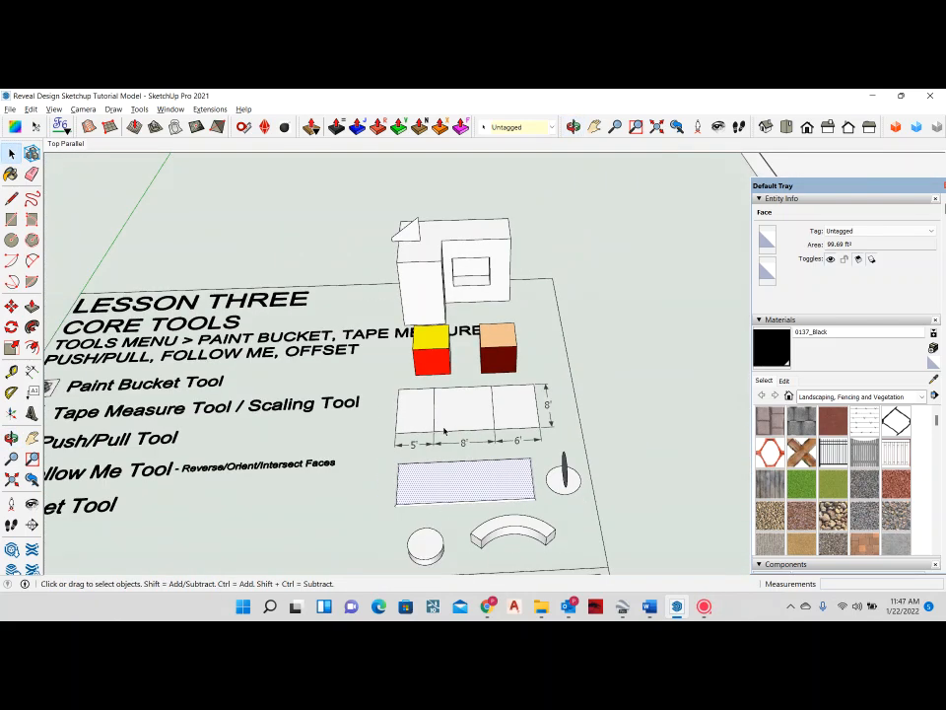
scroll(448, 188, "up", 8)
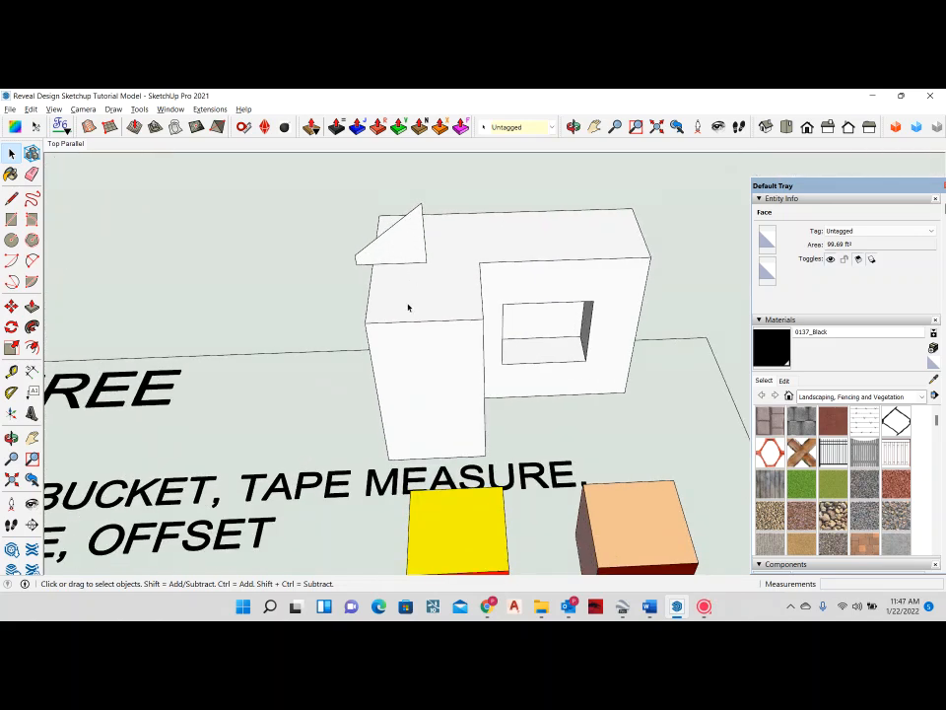
scroll(389, 298, "up", 3)
middle_click_drag(388, 298, 421, 284)
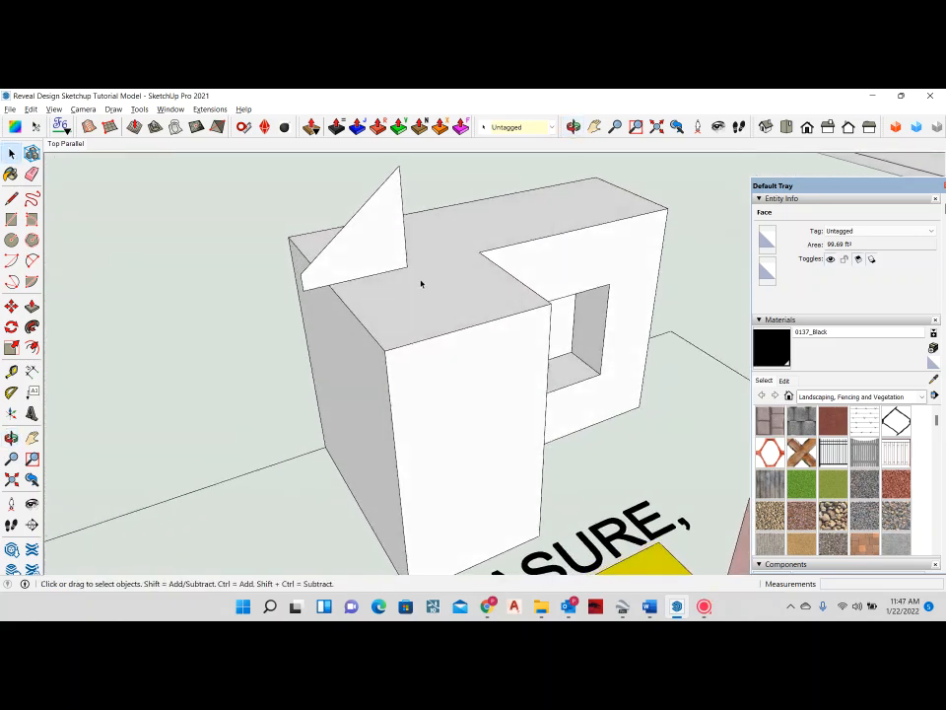
left_click(393, 257)
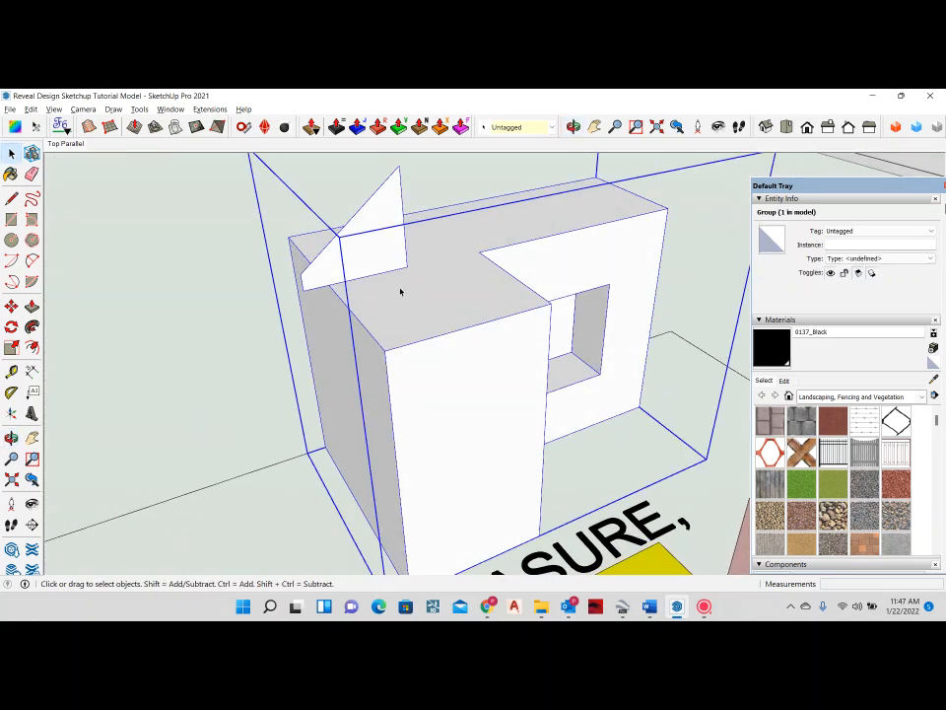
double_click(379, 257)
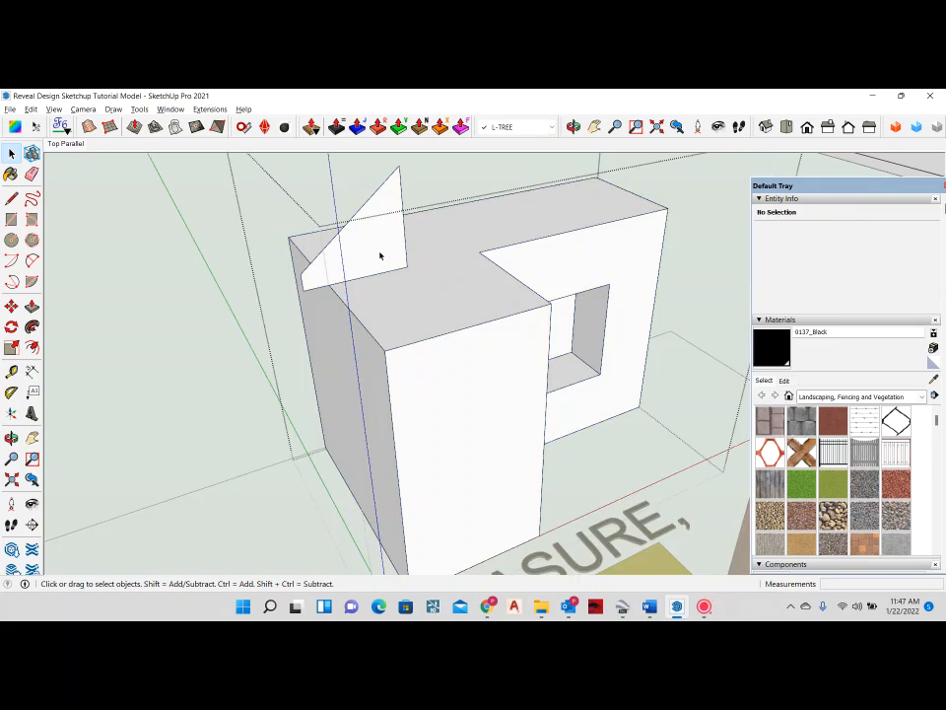
Step: Select the L-shaped building's top face with its edges as the path and extrude the triangular roof profile around it with Follow Me
left_click(412, 321)
left_click(374, 262)
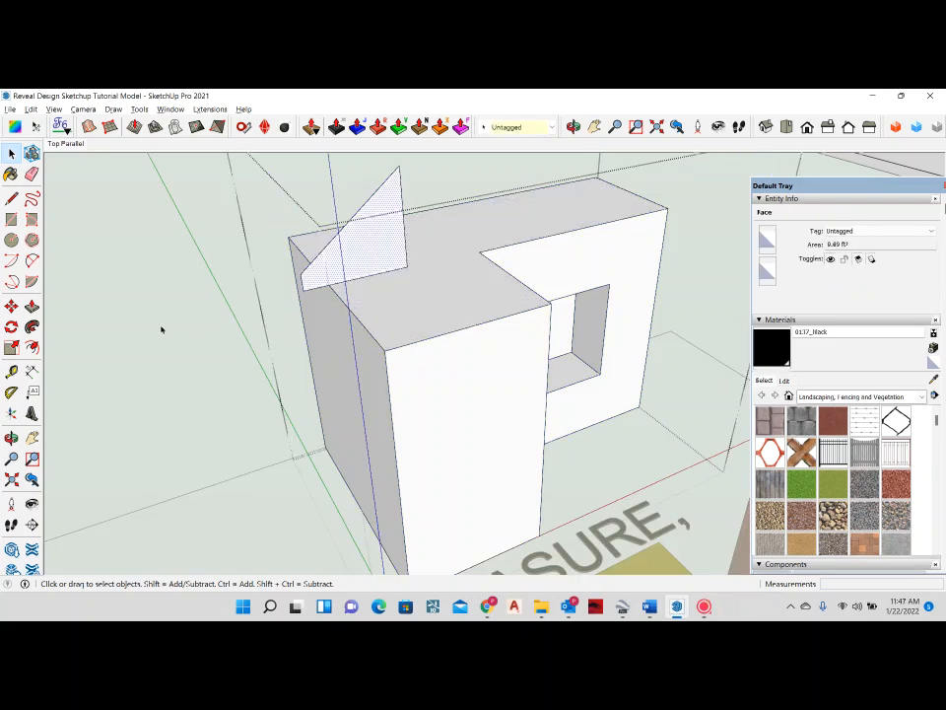
double_click(412, 293)
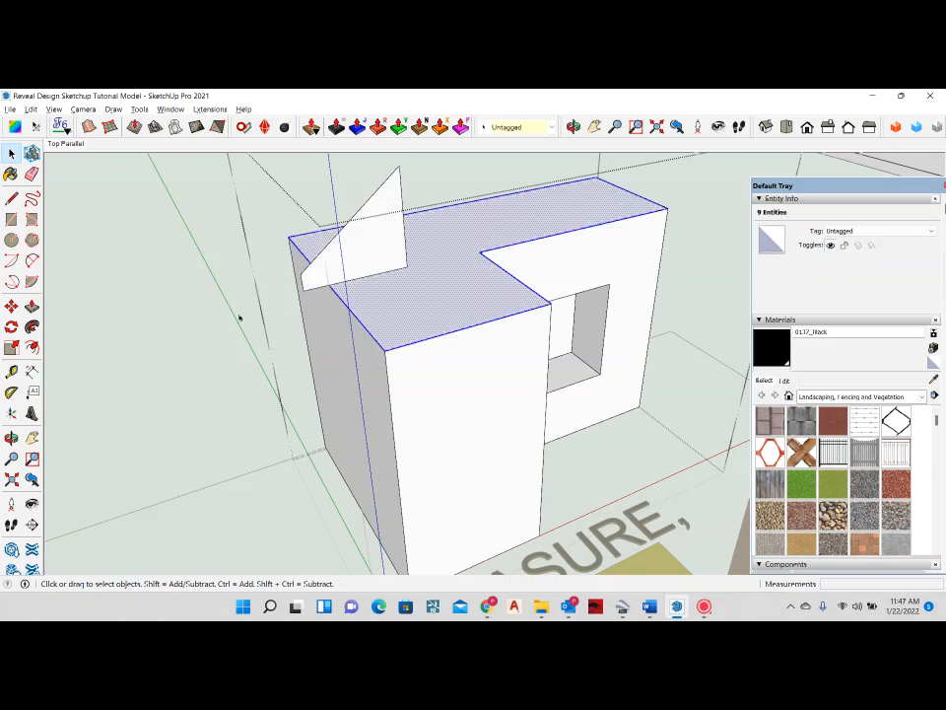
left_click(31, 326)
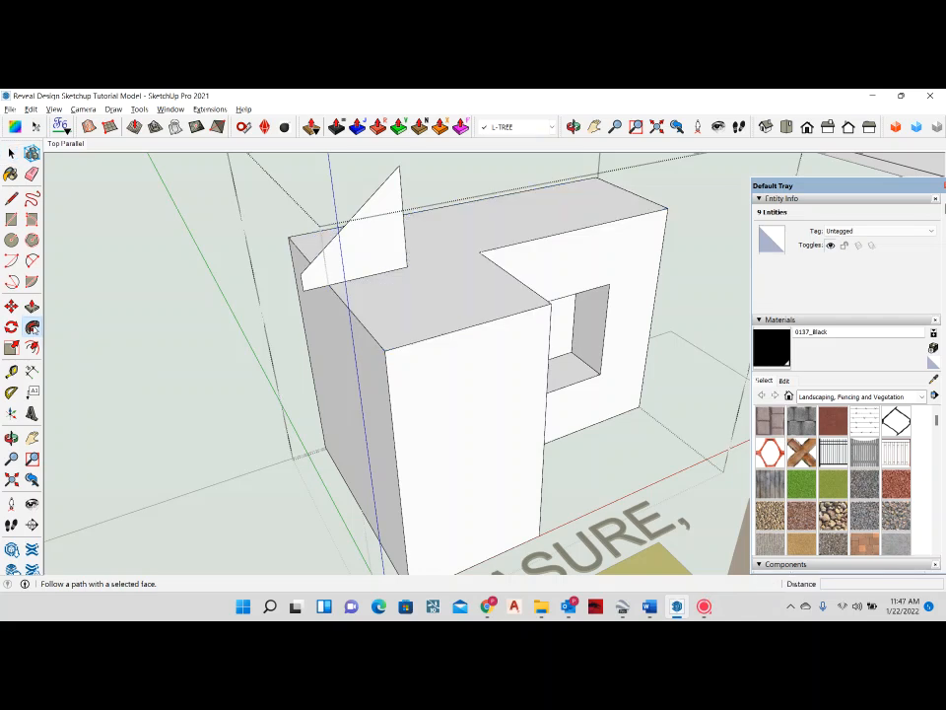
left_click(374, 253)
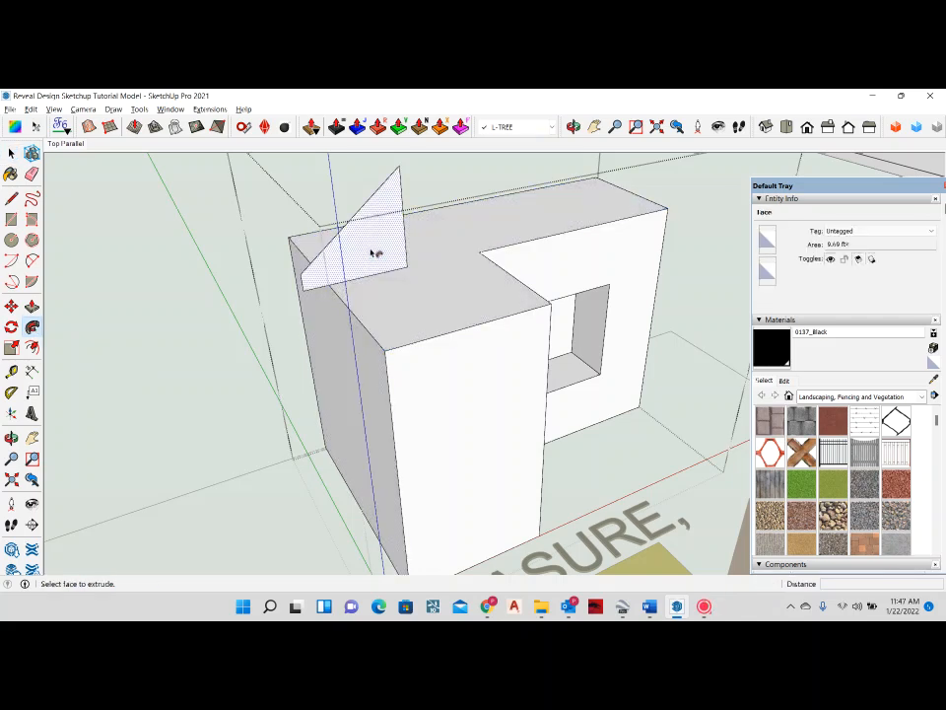
left_click(374, 254)
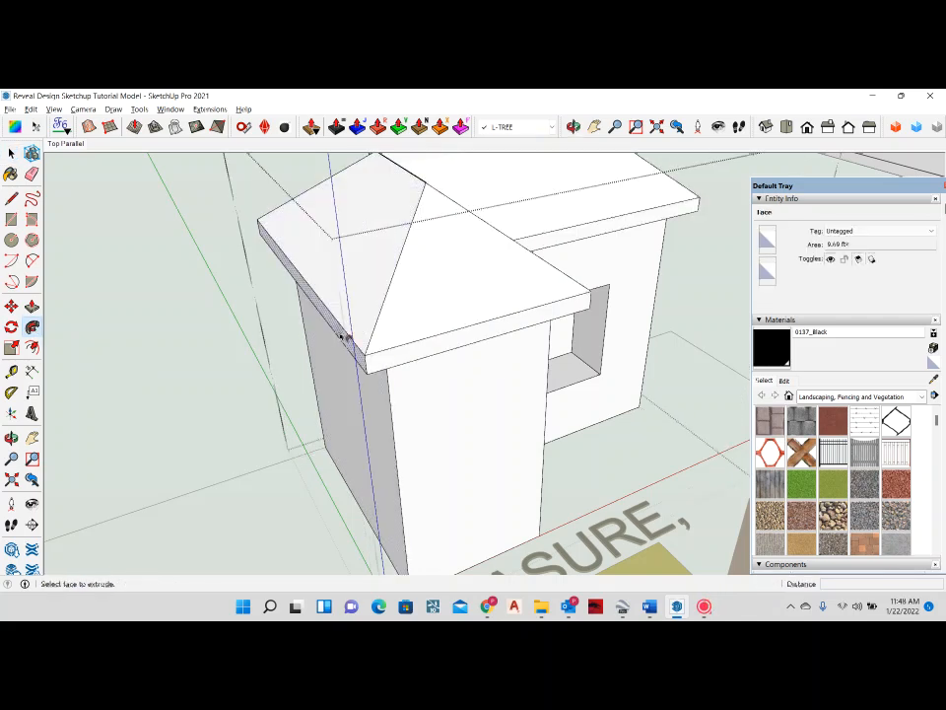
Step: Examine the extruded hip roof from several angles, selecting individual roof faces to study the overlapping surfaces along its ridge
middle_click_drag(344, 334, 484, 364)
middle_click_drag(666, 352, 228, 253)
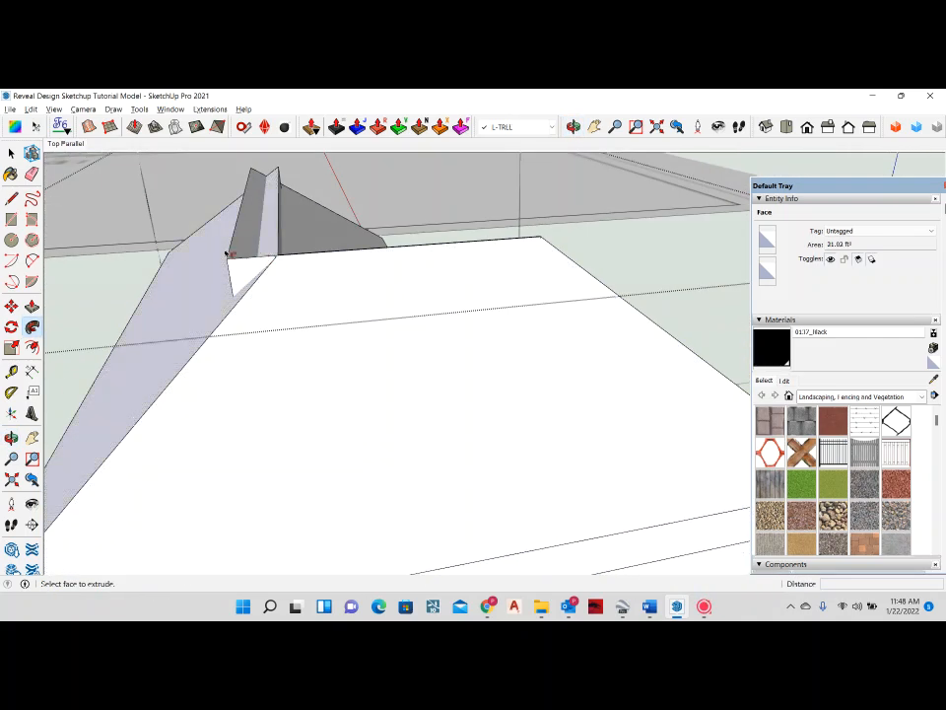
middle_click_drag(270, 184, 410, 461)
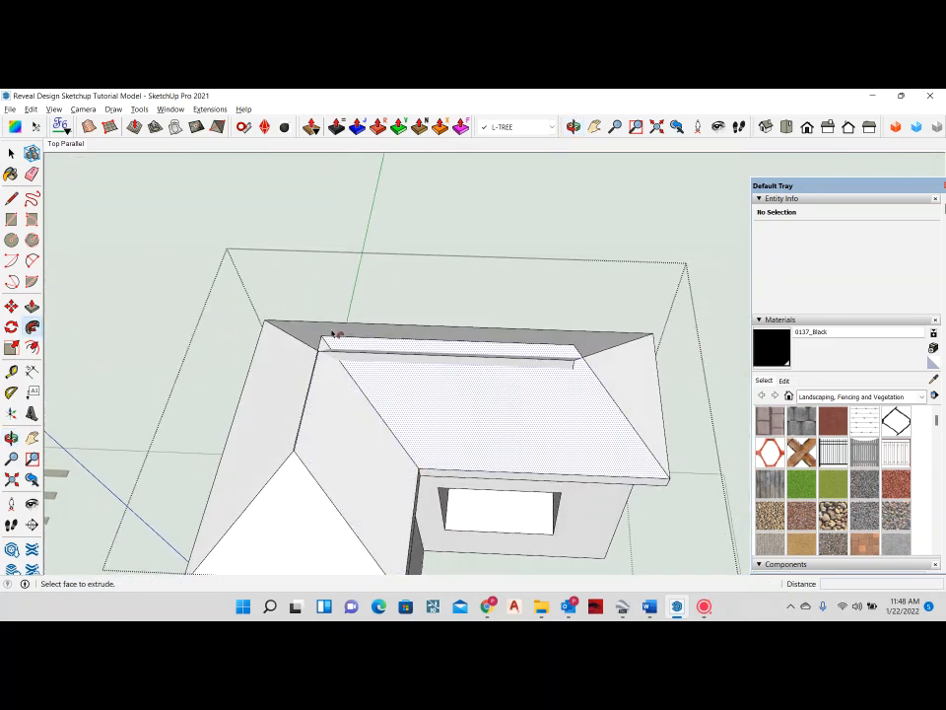
key("space")
scroll(323, 353, "down", 3)
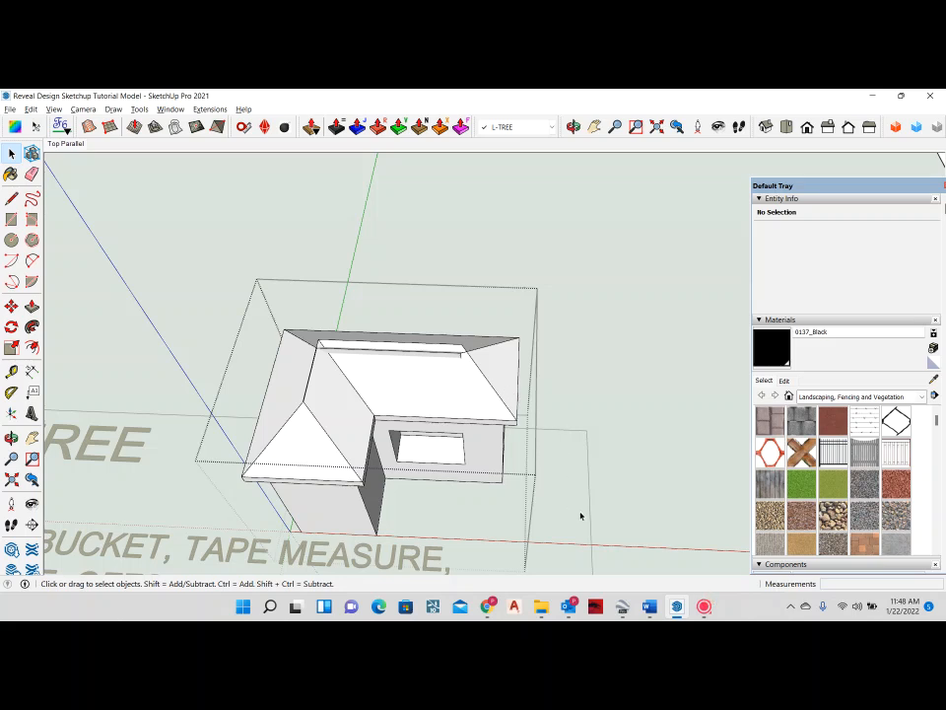
left_click_drag(143, 271, 149, 264)
scroll(418, 367, "up", 5)
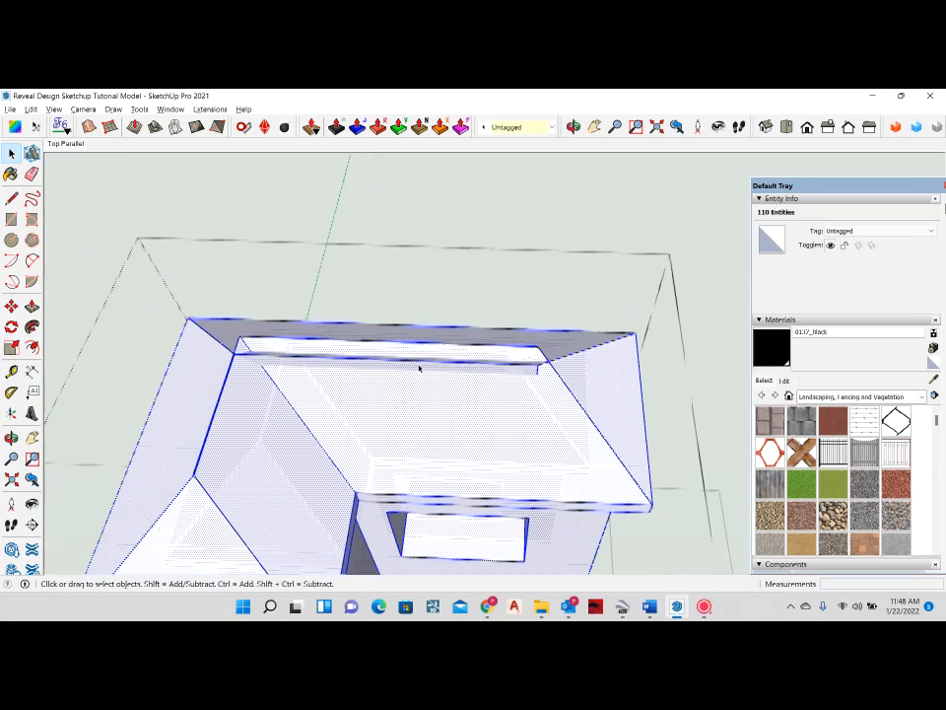
left_click(579, 372)
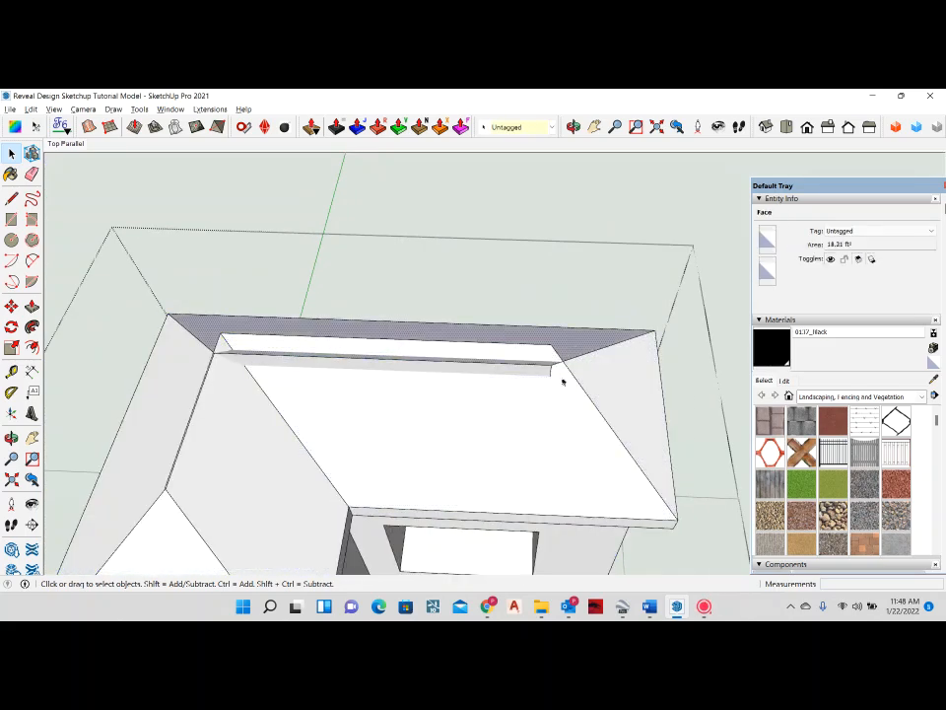
left_click(551, 399, "ctrl")
left_click(593, 382, "ctrl")
middle_click_drag(593, 383, 473, 452)
scroll(475, 392, "up", 4)
middle_click_drag(475, 391, 527, 376)
scroll(425, 444, "down", 4)
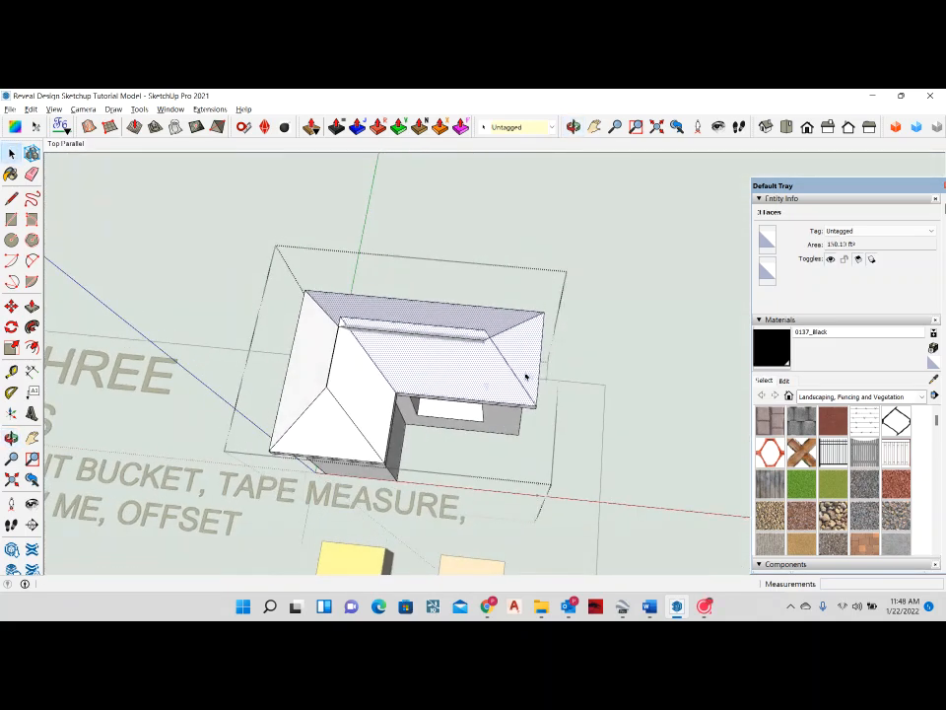
Step: Select all the roof geometry inside its group and intersect its faces with the model
left_click(584, 467)
left_click_drag(591, 485, 228, 275)
double_click(395, 355)
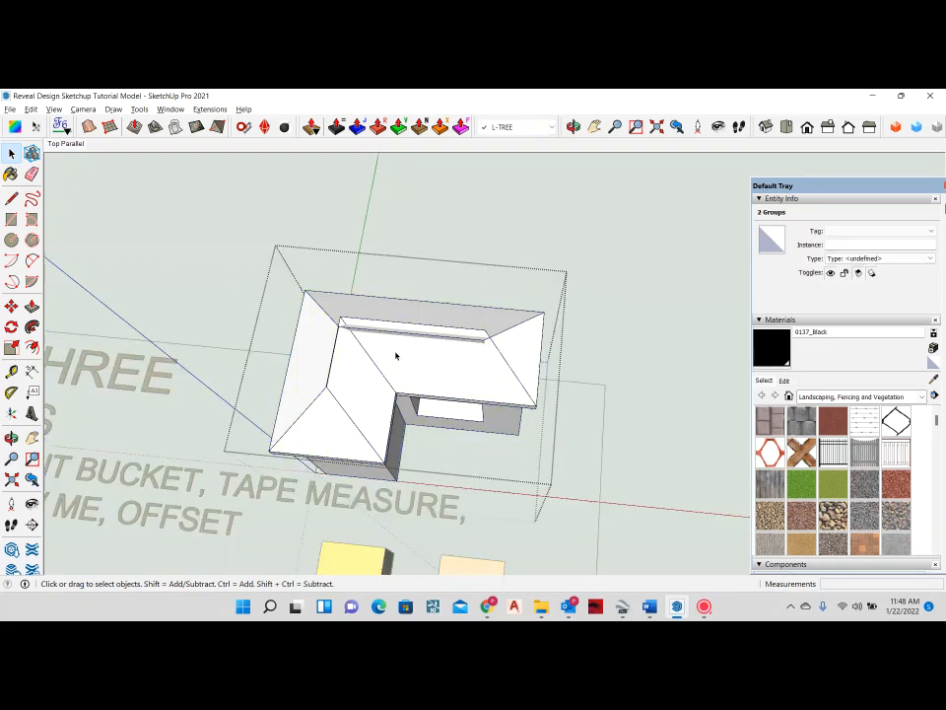
scroll(416, 353, "up", 5)
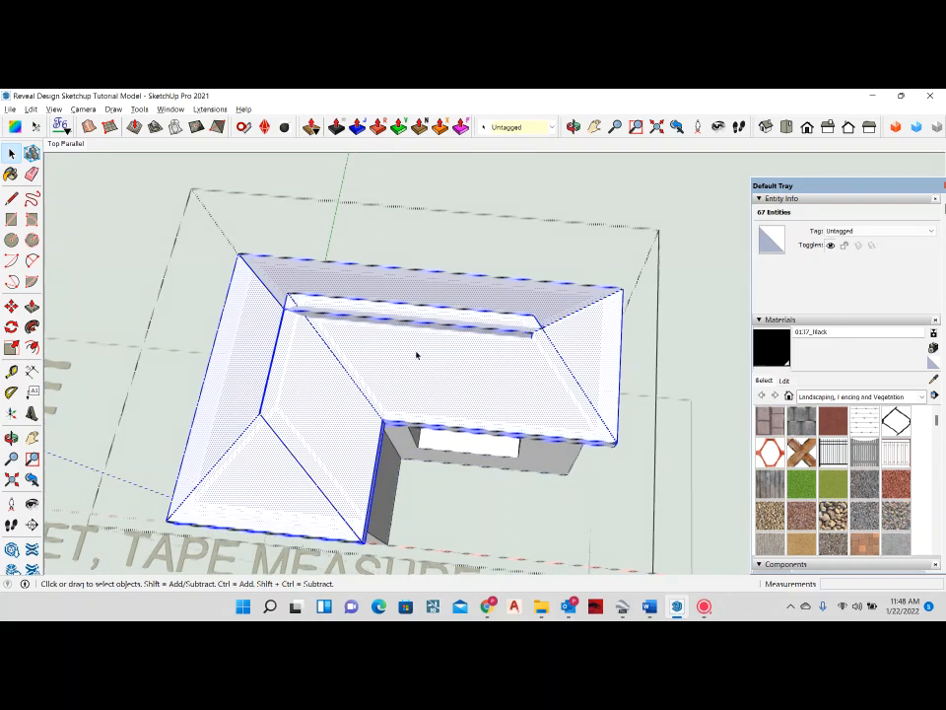
right_click(422, 332)
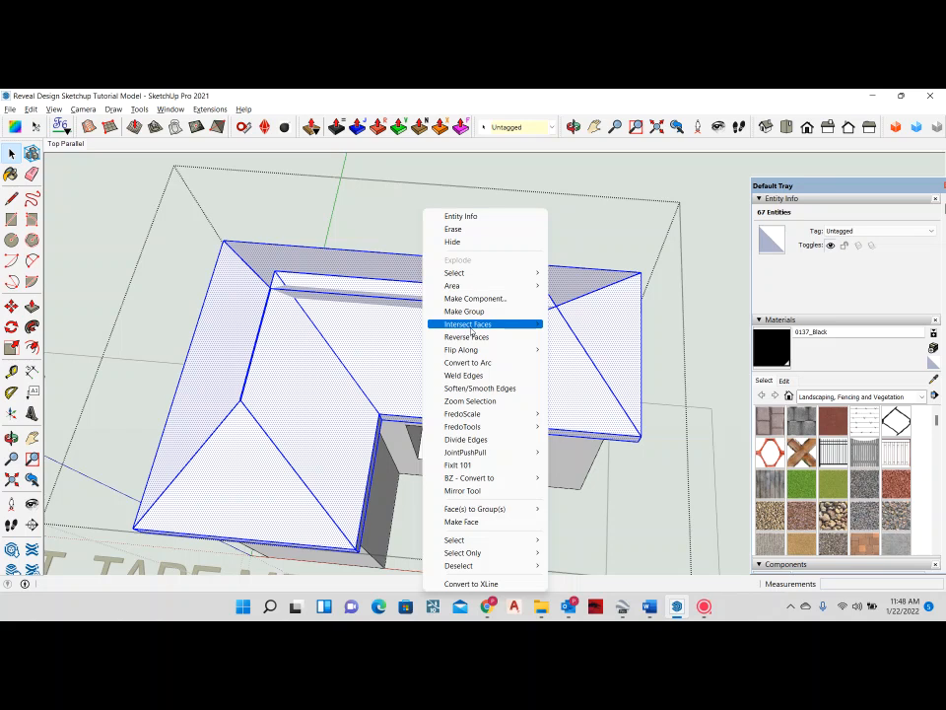
mouse_move(471, 330)
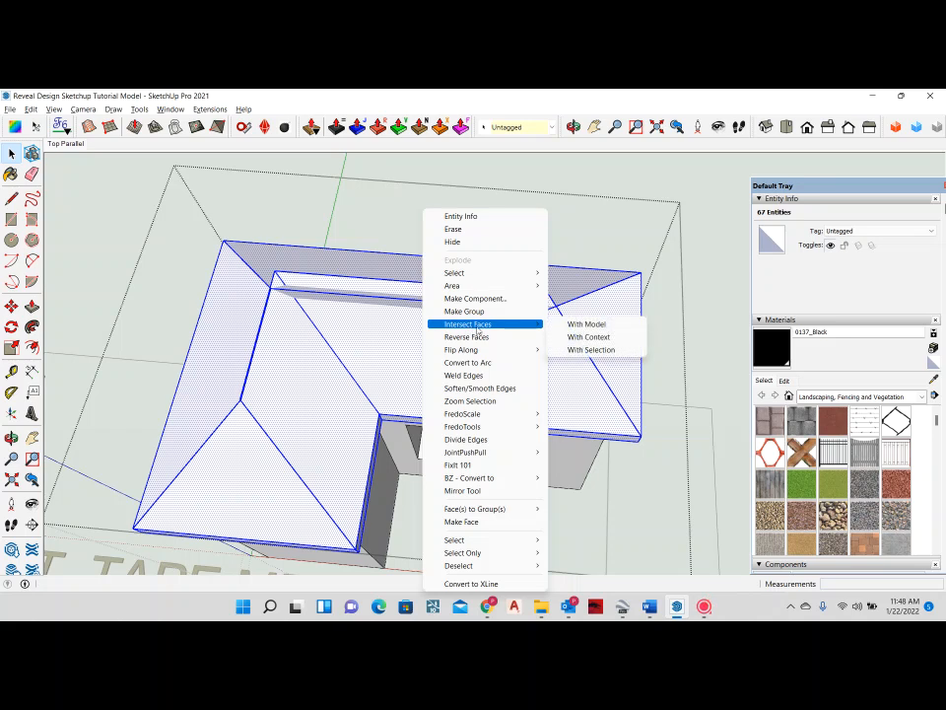
left_click(604, 331)
Step: Erase the excess faces and edges that stick up above the roof's ridge
middle_click_drag(531, 353, 393, 292)
scroll(502, 292, "up", 4)
middle_click_drag(502, 292, 394, 284)
middle_click_drag(577, 420, 529, 443)
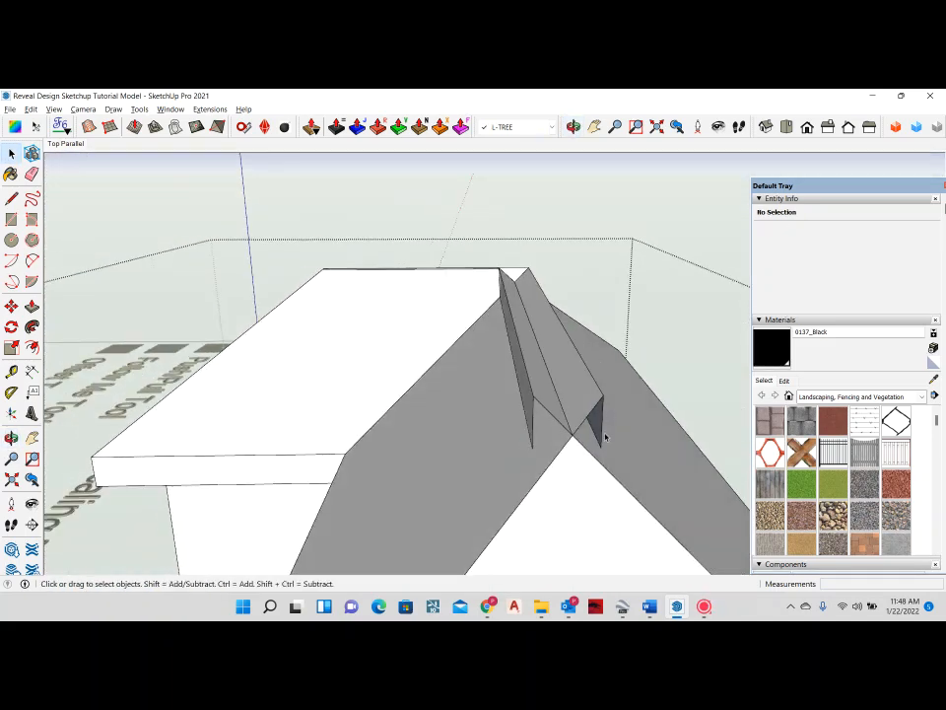
middle_click_drag(606, 437, 504, 338)
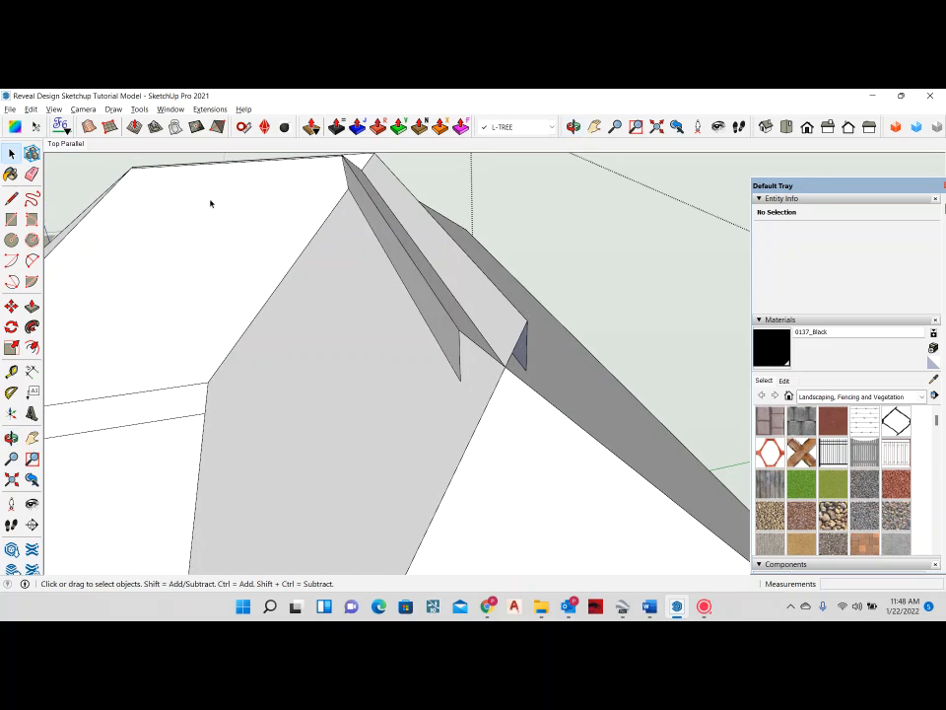
left_click(31, 173)
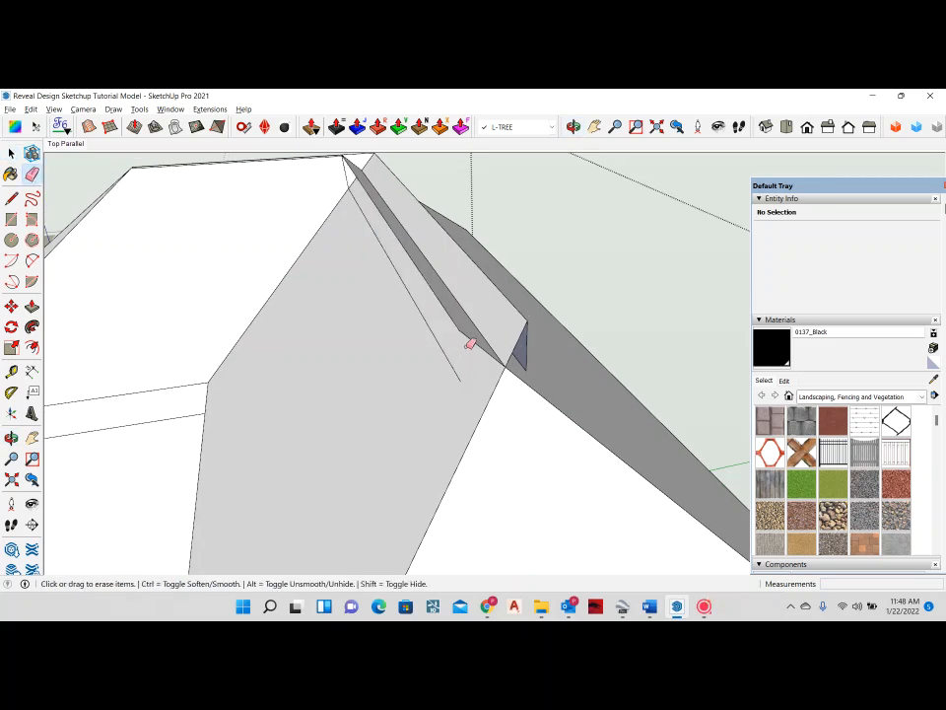
middle_click_drag(471, 342, 405, 380)
middle_click_drag(455, 327, 523, 323)
left_click(528, 333)
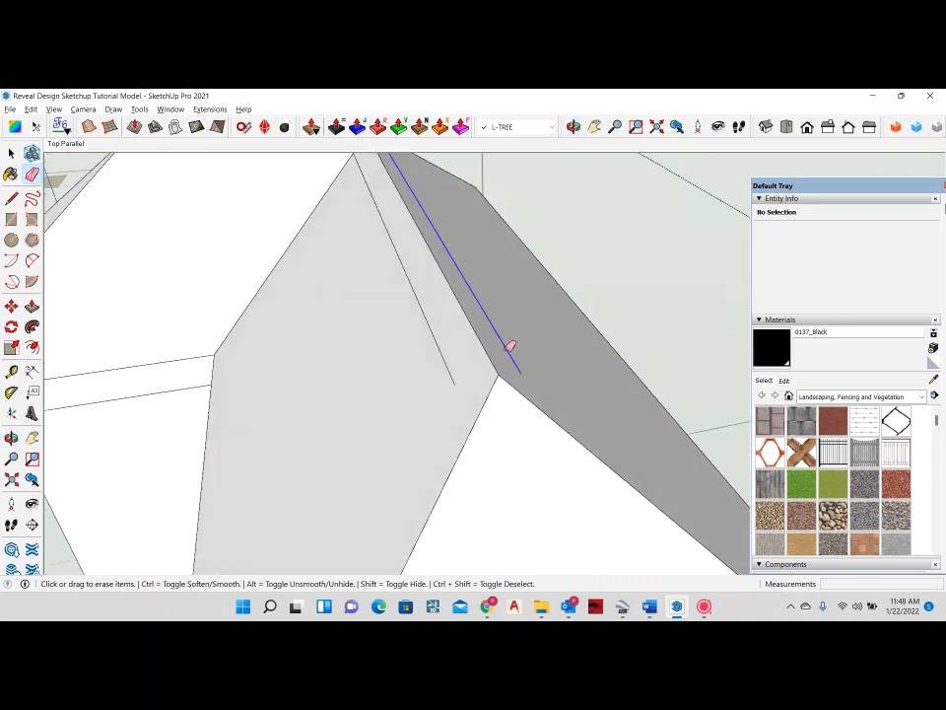
left_click(512, 344)
left_click(417, 292)
Step: Erase the leftover long edge running beside the ridge on the roof slope
mouse_move(418, 292)
middle_mouse_down()
mouse_move(447, 408)
mouse_move(413, 323)
mouse_move(341, 327)
mouse_move(549, 301)
mouse_move(313, 395)
mouse_move(682, 420)
mouse_move(507, 390)
mouse_move(383, 435)
mouse_move(490, 409)
mouse_move(621, 435)
mouse_move(509, 376)
mouse_move(523, 376)
middle_mouse_up()
left_click(501, 379)
left_click(507, 368)
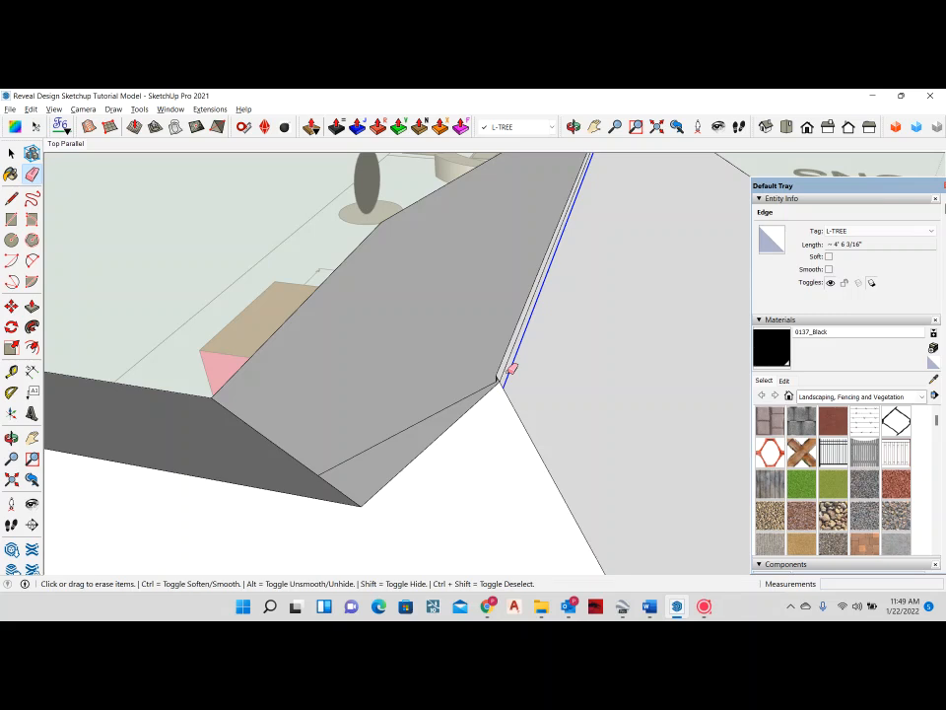
Step: Try to erase the edge at the end of the ridge, and undo the erasure
scroll(502, 375, "up", 2)
mouse_move(503, 376)
middle_mouse_down()
mouse_move(534, 344)
mouse_move(506, 387)
middle_mouse_up()
left_click(508, 390)
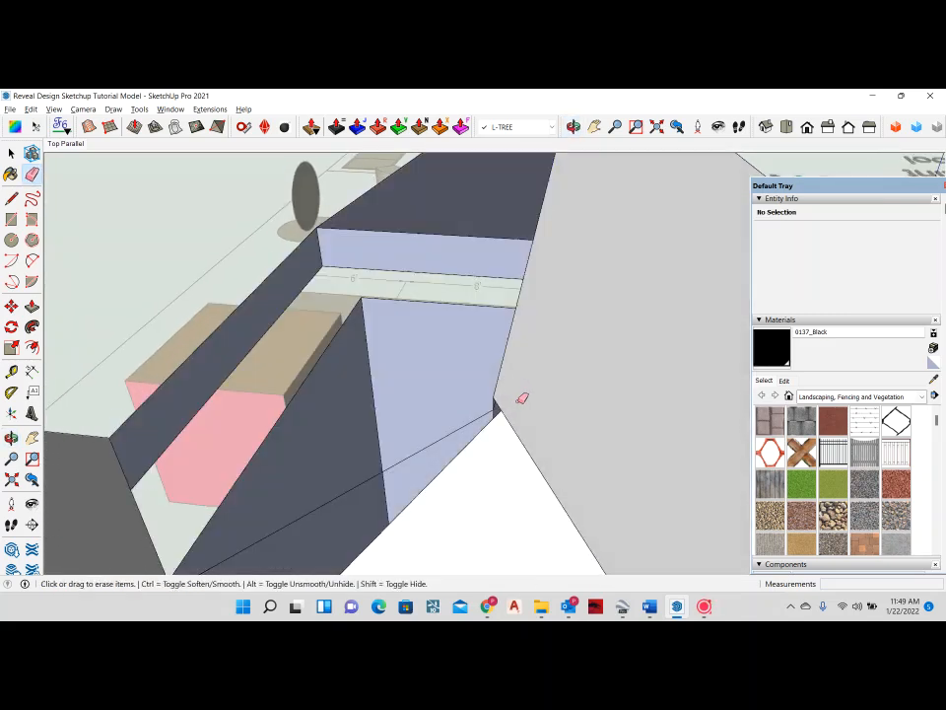
key("ctrl+z")
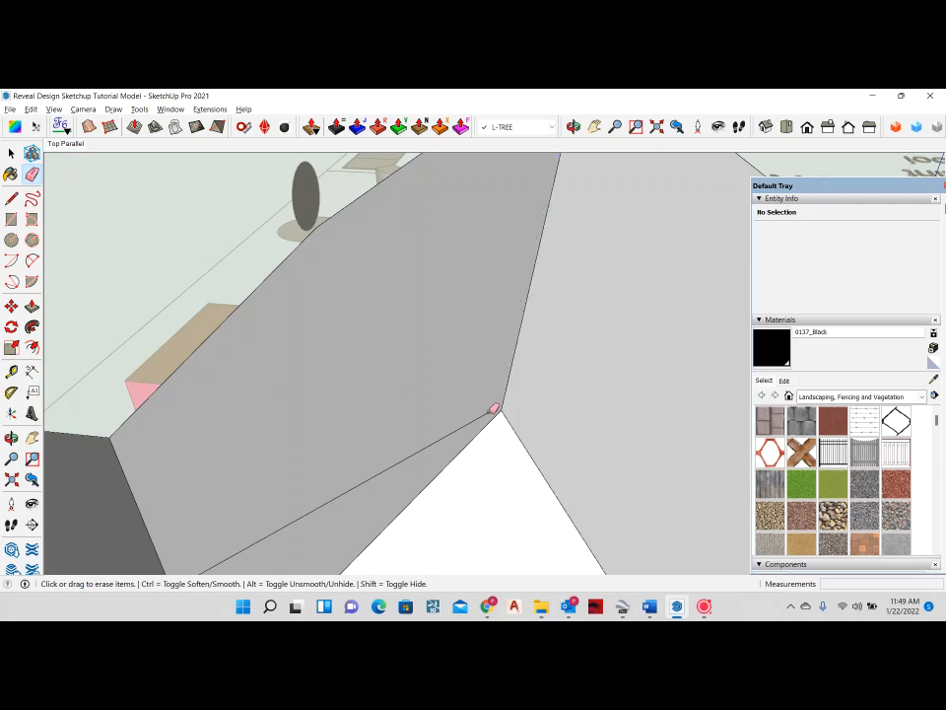
Step: Erase the remaining short stray edges beside the ridge and at its end point
mouse_move(445, 434)
middle_mouse_down()
mouse_move(386, 423)
mouse_move(513, 334)
mouse_move(631, 313)
mouse_move(258, 361)
mouse_move(398, 378)
mouse_move(181, 401)
mouse_move(291, 381)
mouse_move(284, 475)
middle_mouse_up()
scroll(284, 475, "up", 8)
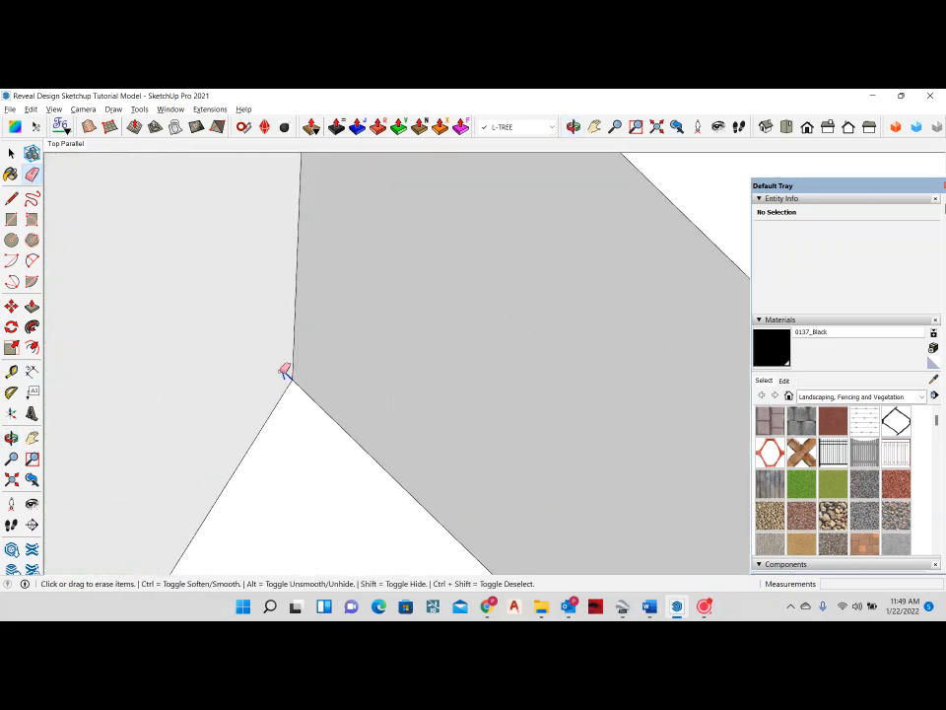
mouse_move(361, 391)
middle_mouse_down()
mouse_move(272, 349)
mouse_move(363, 338)
mouse_move(366, 250)
middle_mouse_up()
scroll(366, 250, "up", 3)
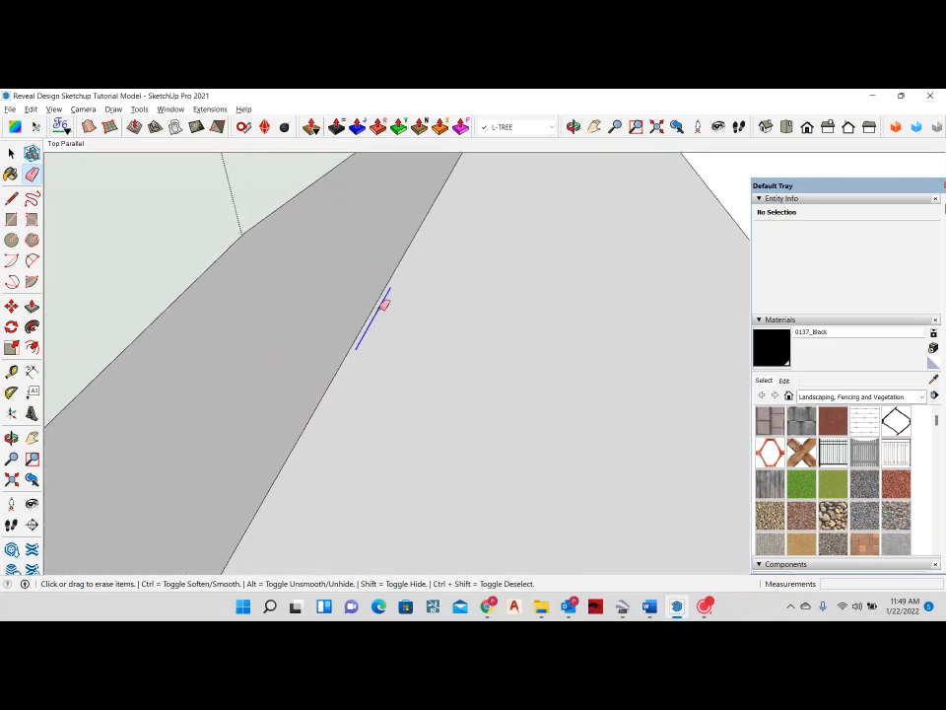
Step: Draw an edge between the two lower front eave corners to close the roof's underside, and exit the building group
mouse_move(385, 304)
middle_mouse_down()
mouse_move(393, 359)
mouse_move(475, 454)
mouse_move(406, 301)
mouse_move(338, 338)
mouse_move(302, 334)
mouse_move(171, 283)
mouse_move(317, 272)
mouse_move(251, 403)
mouse_move(334, 357)
mouse_move(325, 424)
middle_mouse_up()
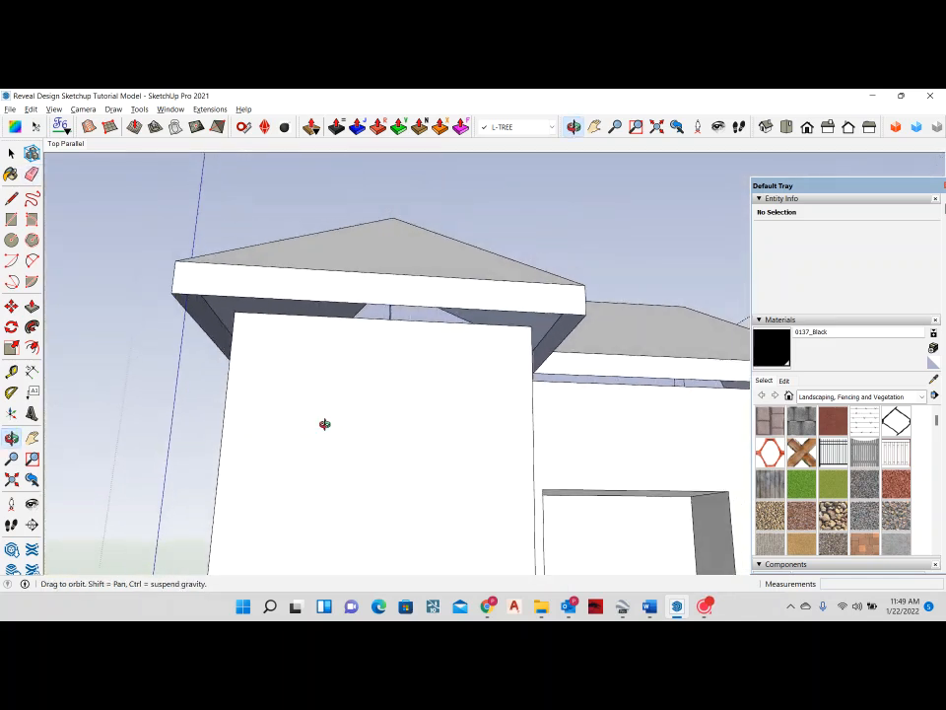
key("e")
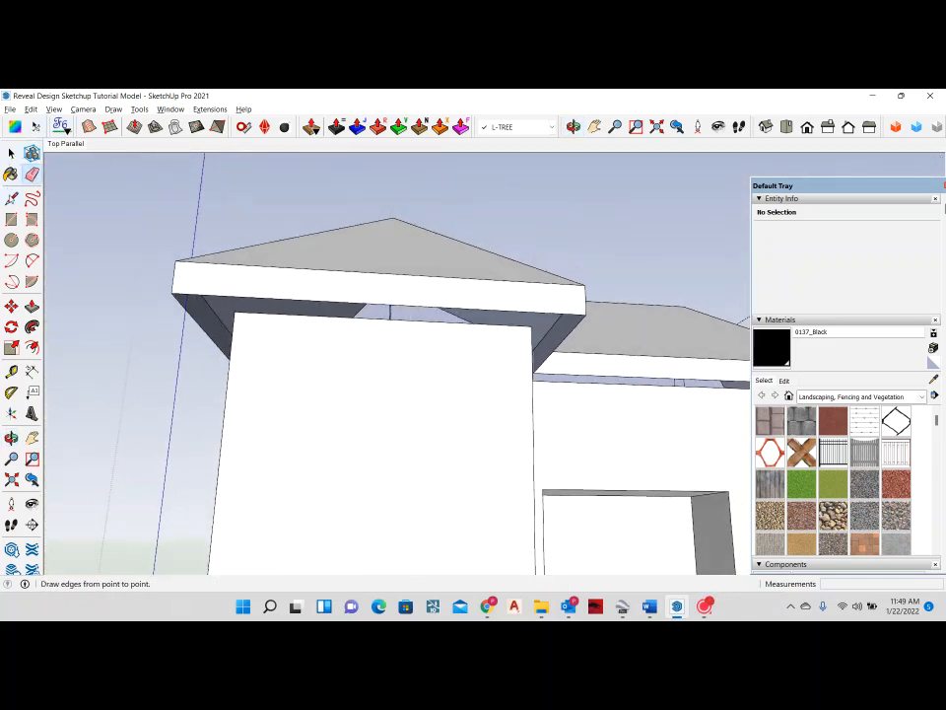
left_click(173, 291)
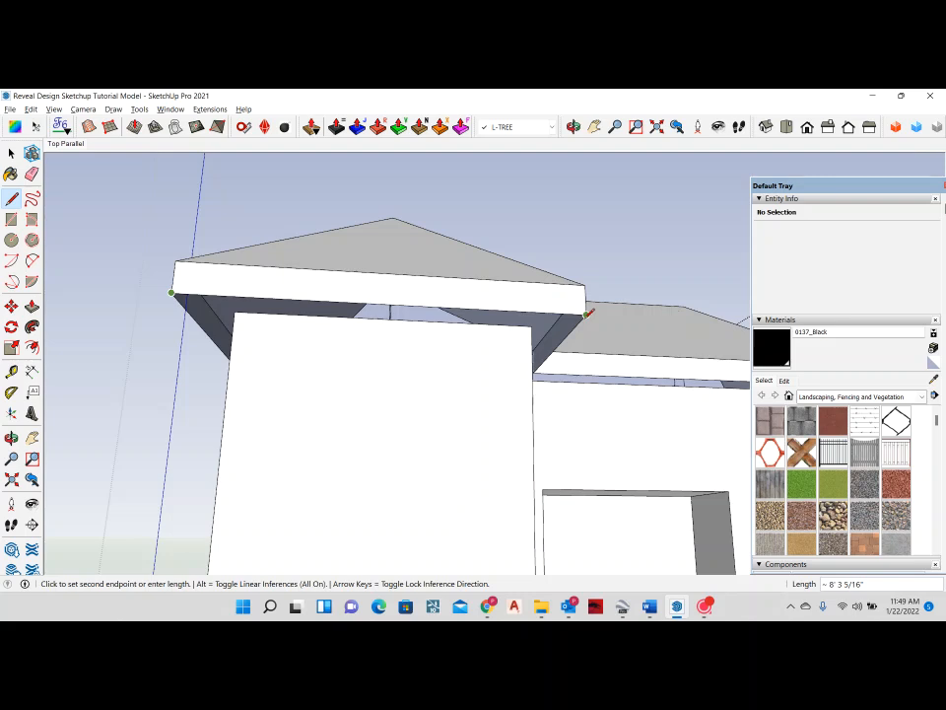
left_click(587, 314)
middle_click_drag(448, 349, 621, 478)
scroll(447, 424, "down", 4)
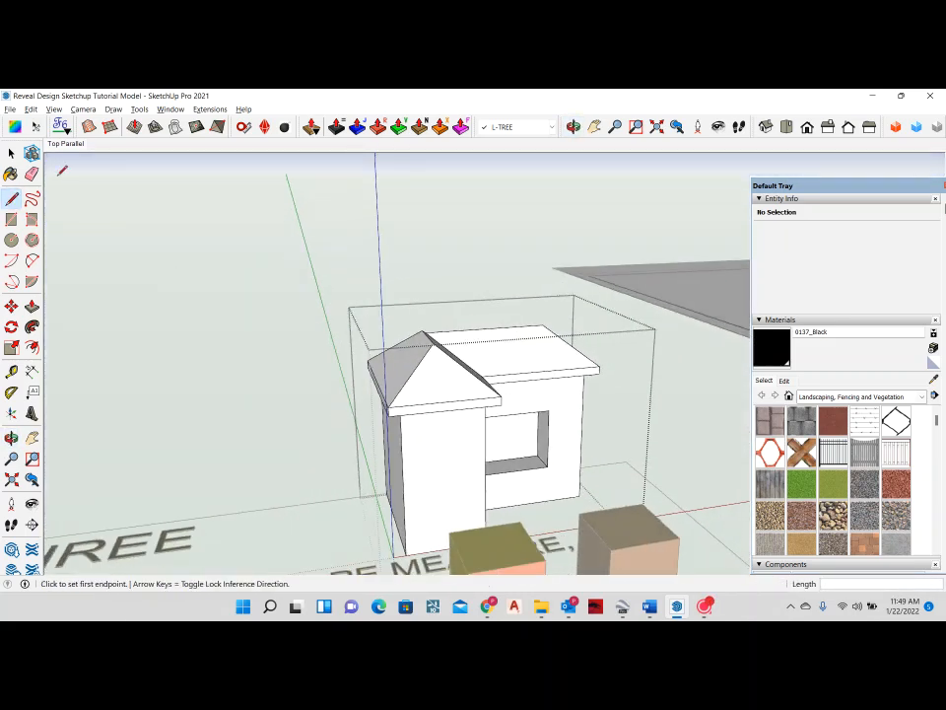
left_click(12, 154)
left_click(146, 288)
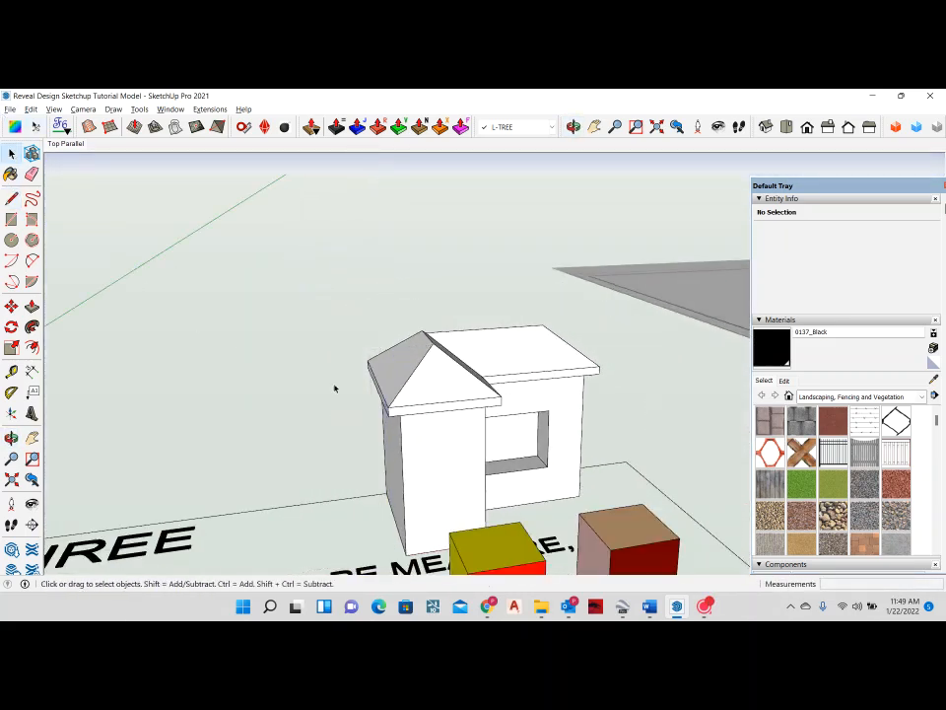
Step: Examine the upright circle and the flat circle beneath it from several sides, selecting the lower face and the upper outline
middle_click_drag(334, 386, 371, 352)
scroll(371, 352, "down", 3)
scroll(464, 386, "down", 3)
middle_click_drag(464, 386, 433, 414)
scroll(557, 478, "up", 1)
middle_click_drag(555, 475, 429, 348)
scroll(550, 505, "up", 5)
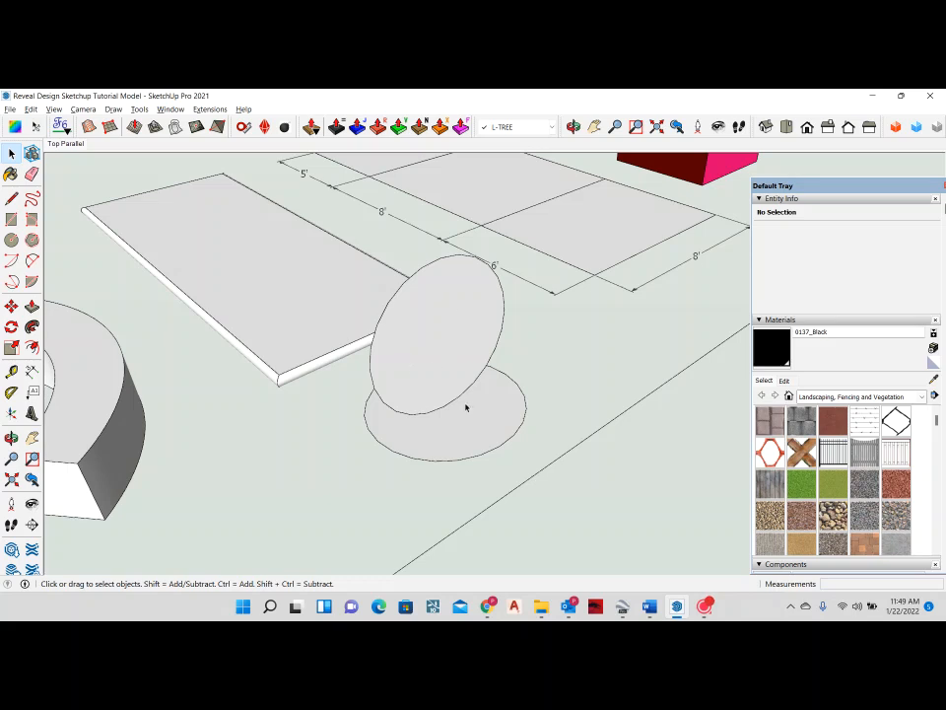
middle_click_drag(448, 417, 356, 484)
key("space")
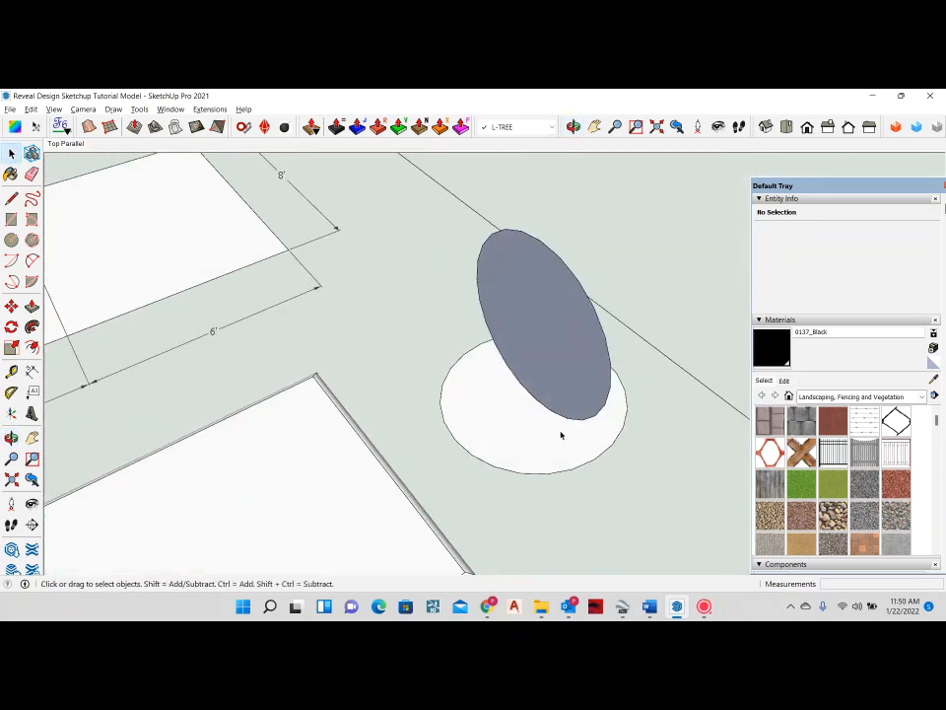
left_click(523, 399)
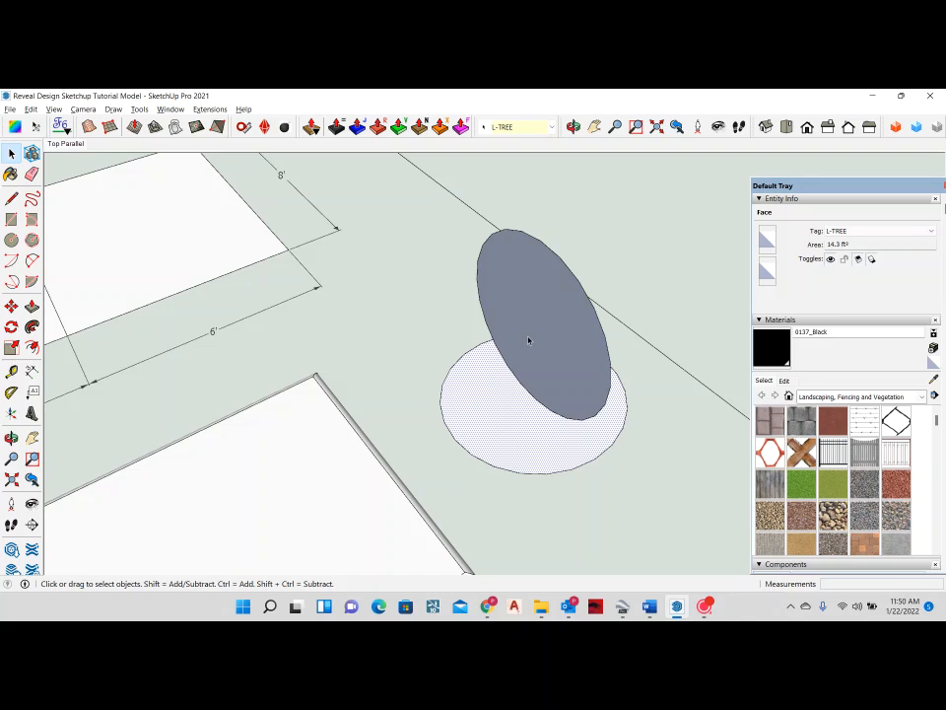
scroll(523, 412, "up", 2)
left_click(524, 388)
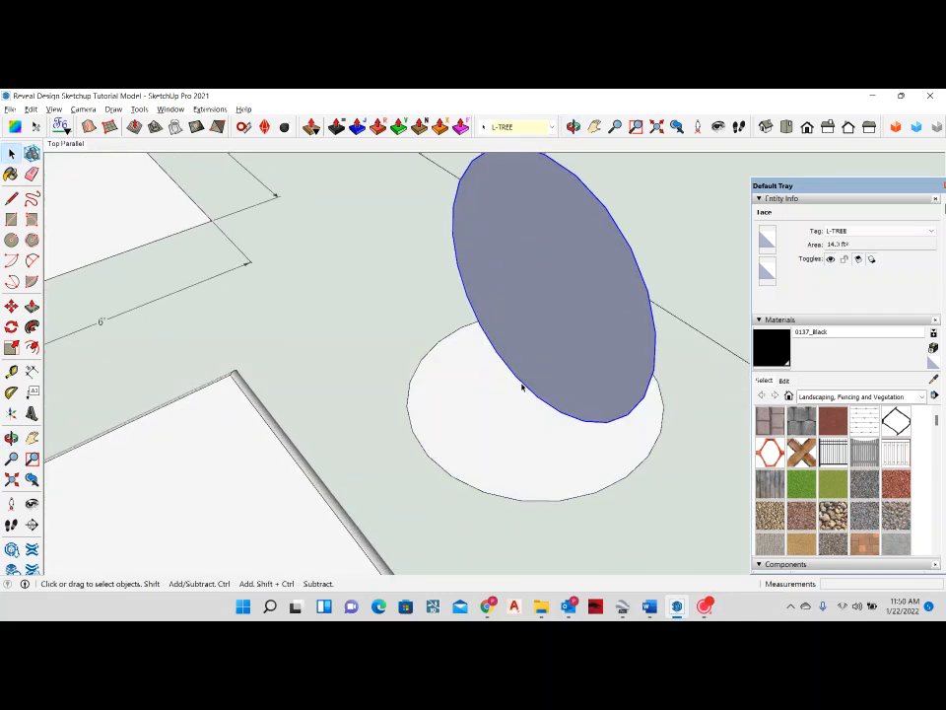
middle_click_drag(524, 387, 314, 251)
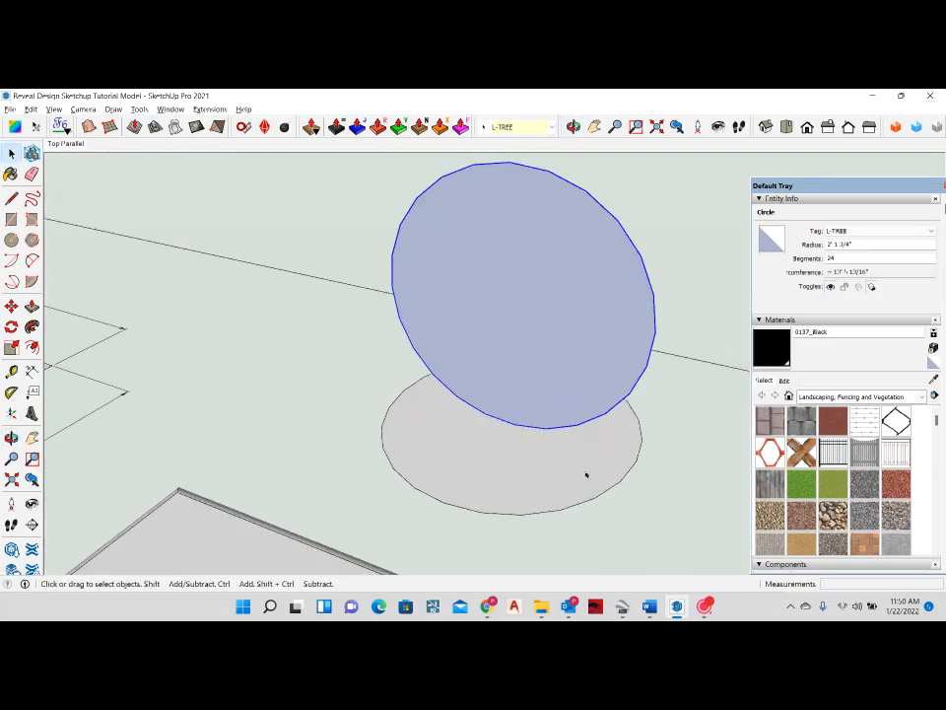
mouse_move(505, 424)
middle_mouse_down()
mouse_move(528, 423)
mouse_move(493, 419)
middle_mouse_up()
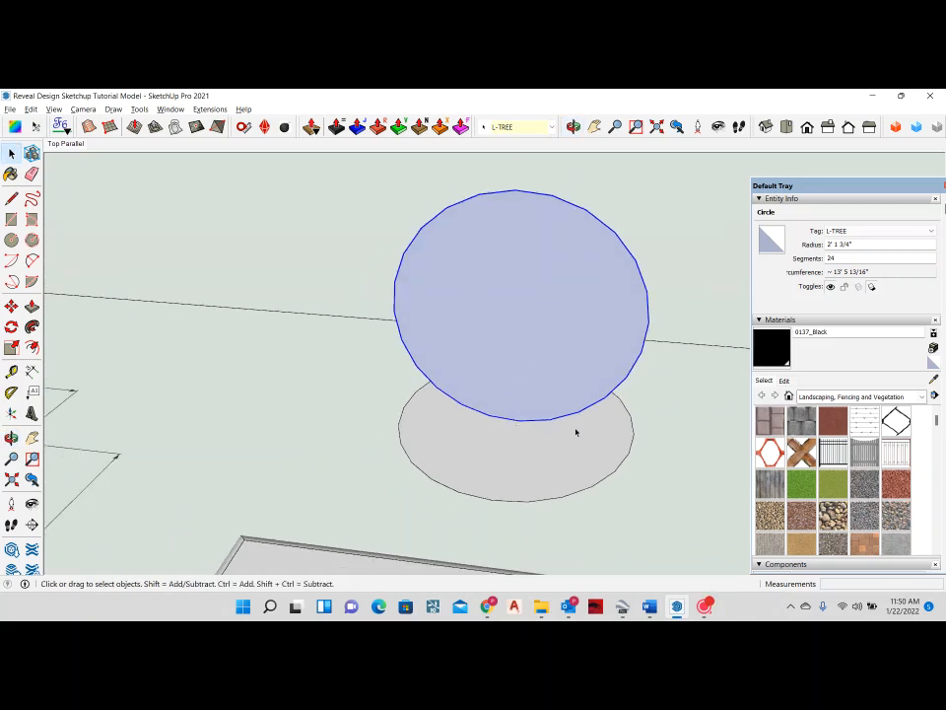
middle_click_drag(577, 431, 435, 424)
Step: Use the flat circle's face as the path and sweep the upright circle around it with Follow Me to form a sphere
left_click(435, 425)
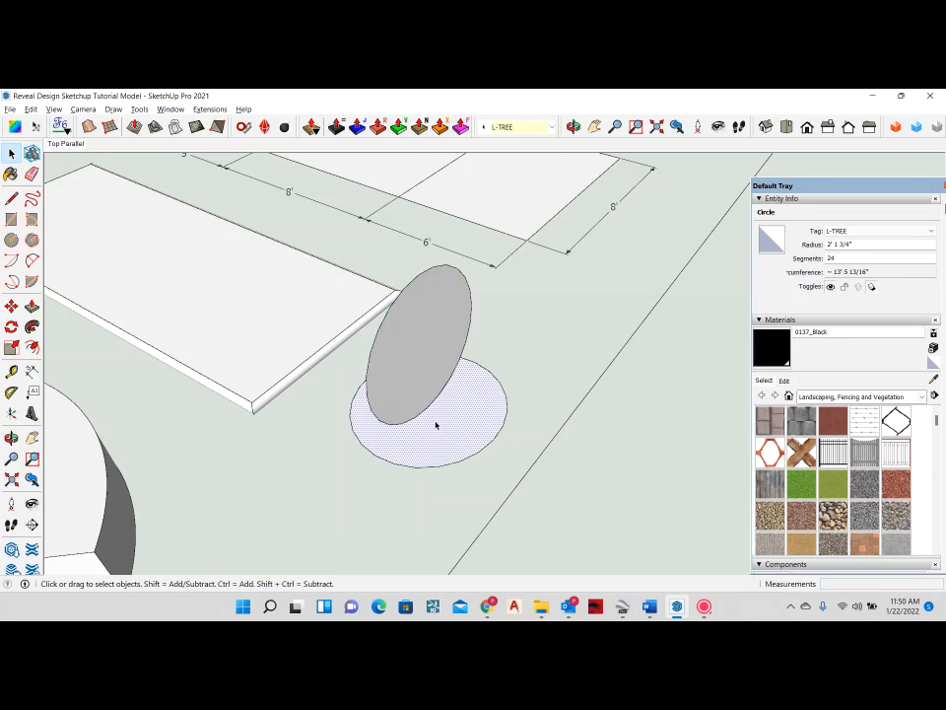
left_click(31, 327)
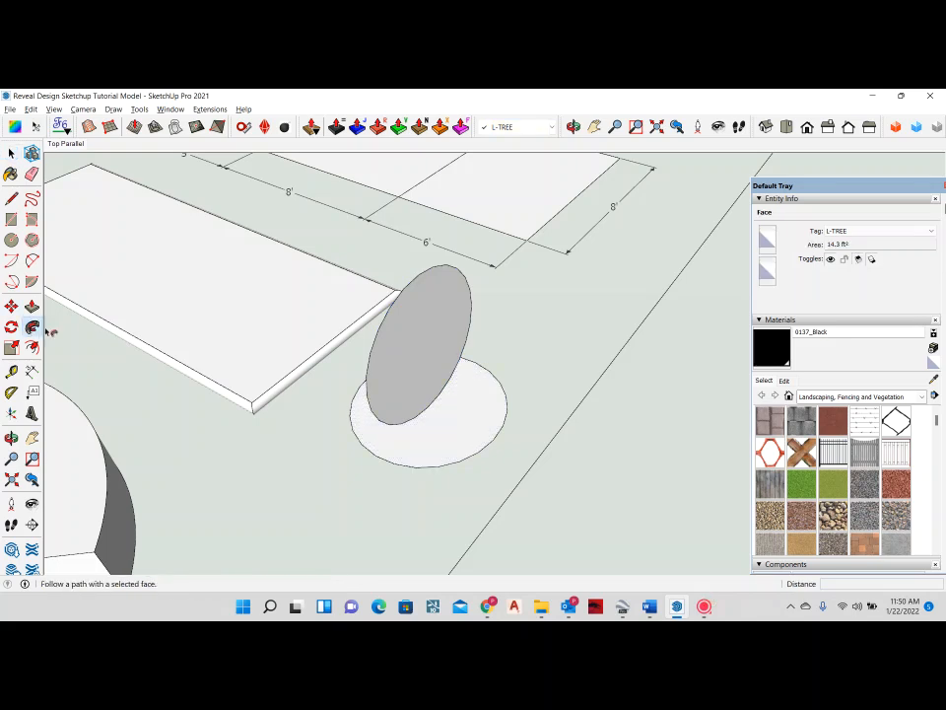
left_click(428, 363)
middle_click_drag(422, 364, 483, 364)
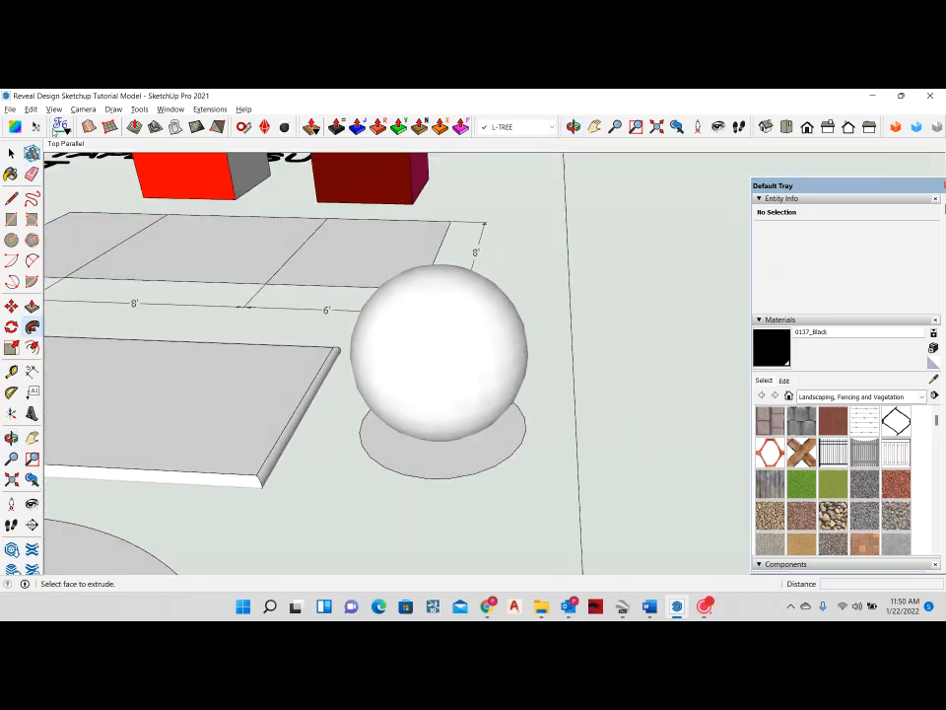
Step: Erase the flat path circle below the sphere, and select the sphere's surface
left_click(32, 174)
left_click(461, 470)
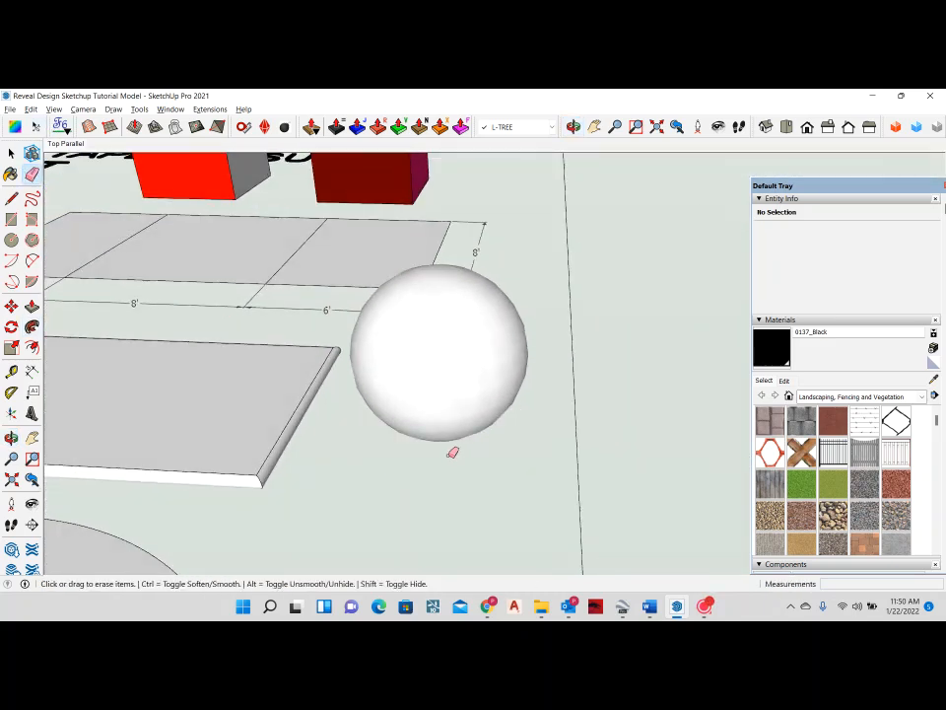
left_click(11, 153)
left_click(418, 364)
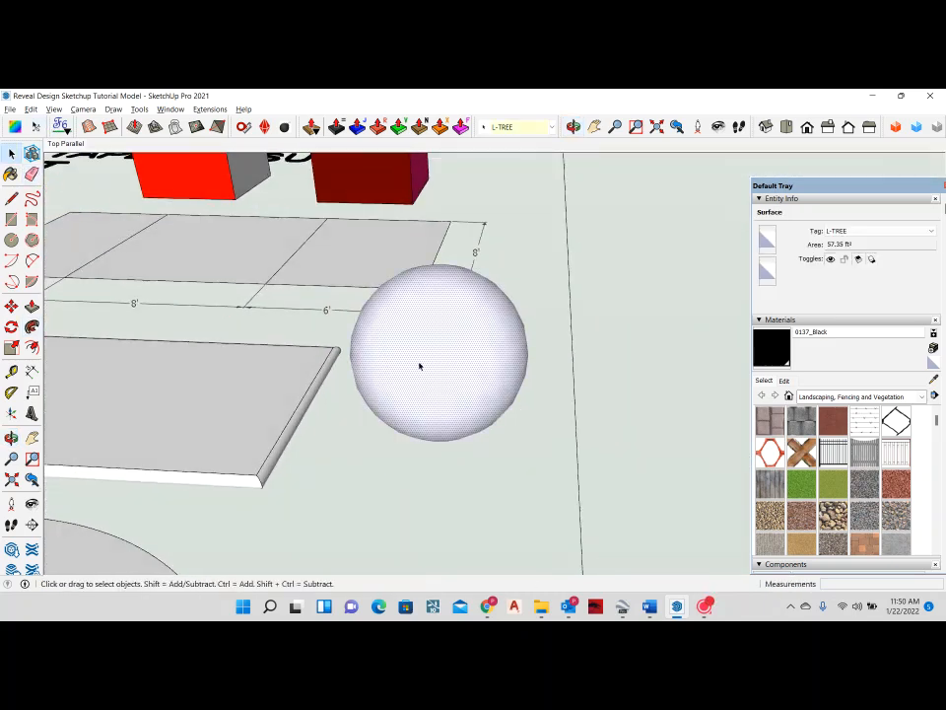
Step: Make the selected sphere geometry a group and scale it down uniformly about the opposite corner
right_click(419, 365)
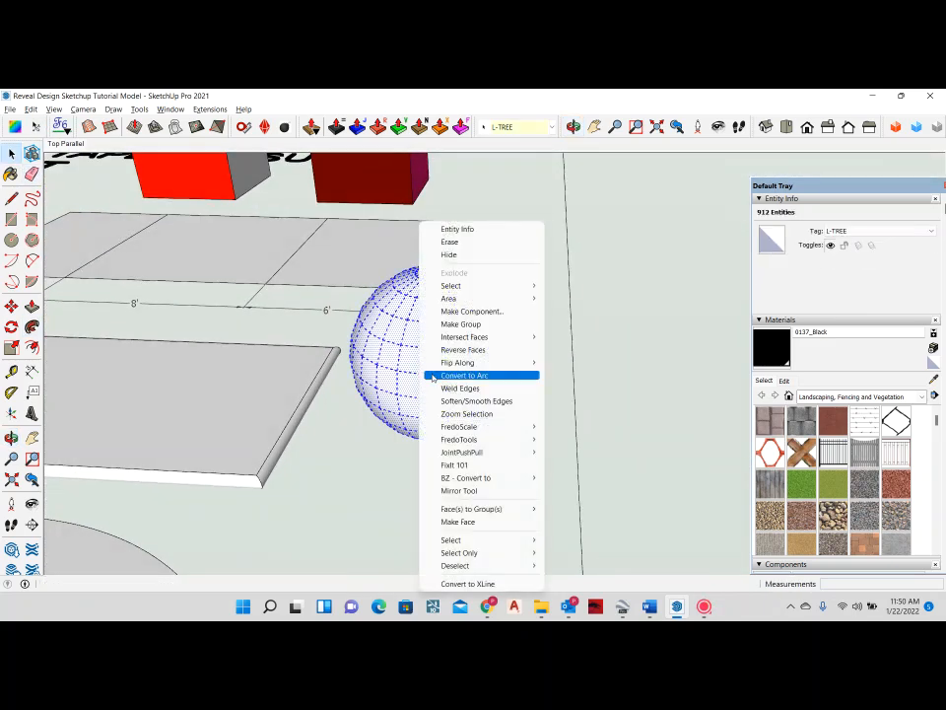
left_click(463, 321)
key("s")
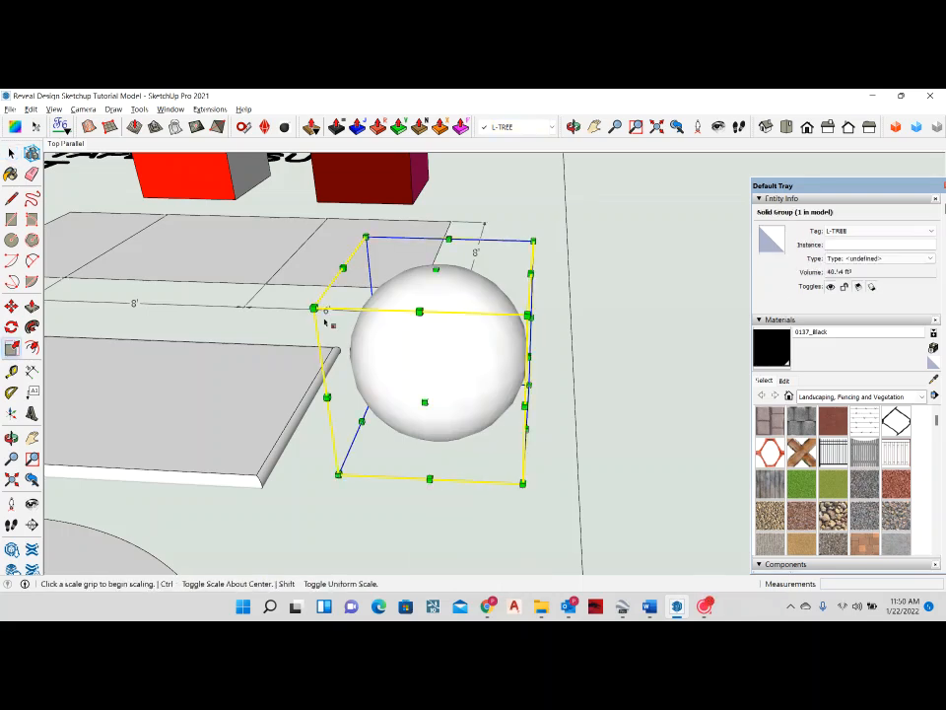
left_click(314, 309)
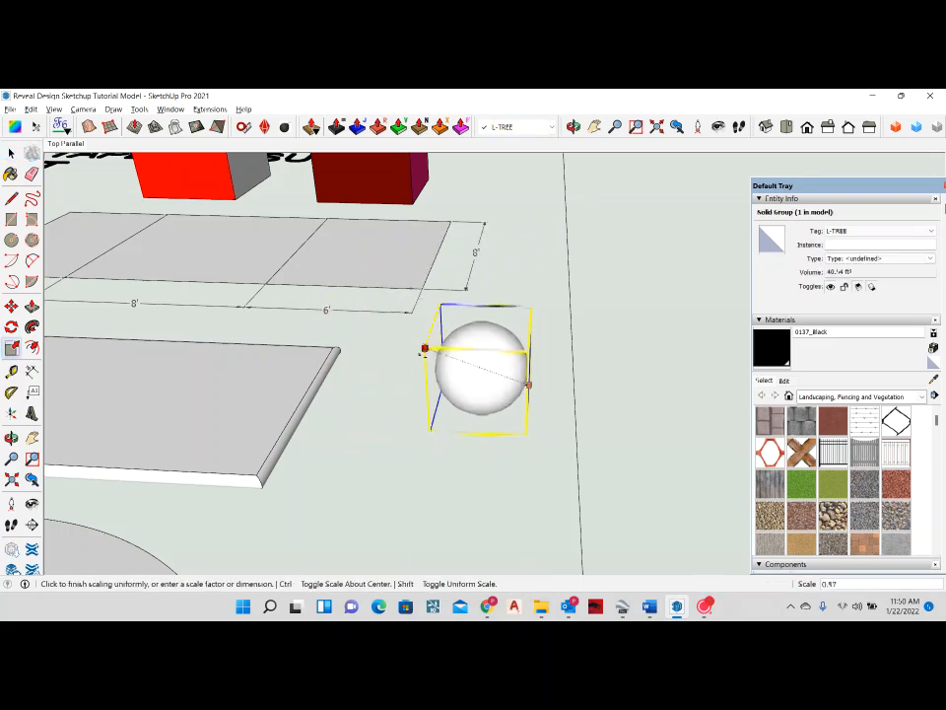
left_click(357, 322)
middle_click_drag(397, 337, 364, 395)
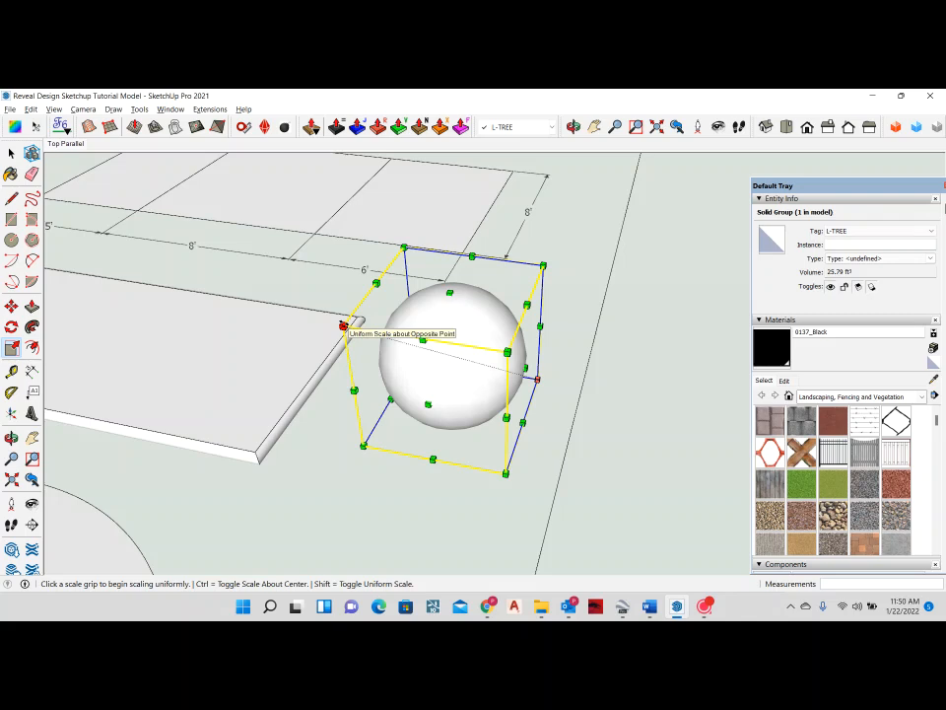
Step: Try to enlarge the sphere group uniformly about its opposite corner by a factor of about 1.10
left_click(344, 326)
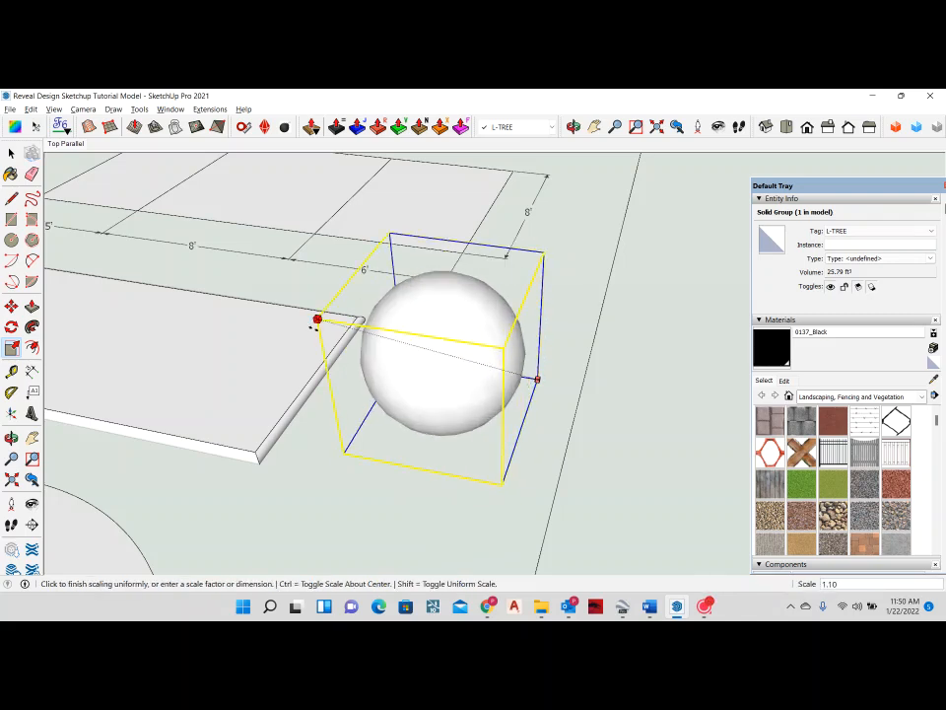
left_click(317, 321)
middle_click_drag(372, 349, 483, 399)
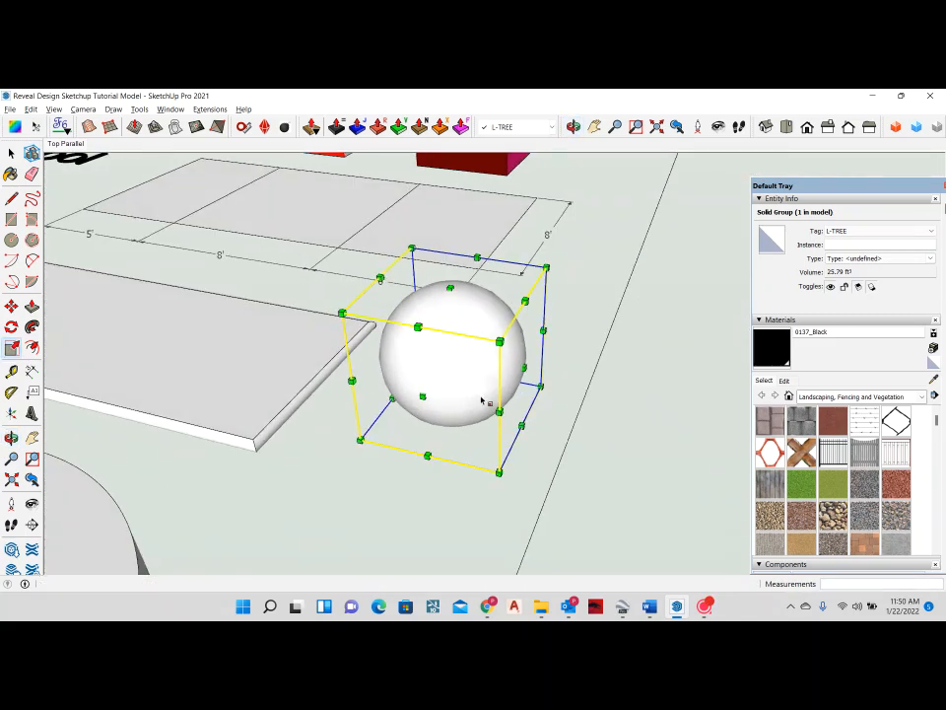
middle_click_drag(641, 480, 458, 435)
scroll(455, 447, "down", 5)
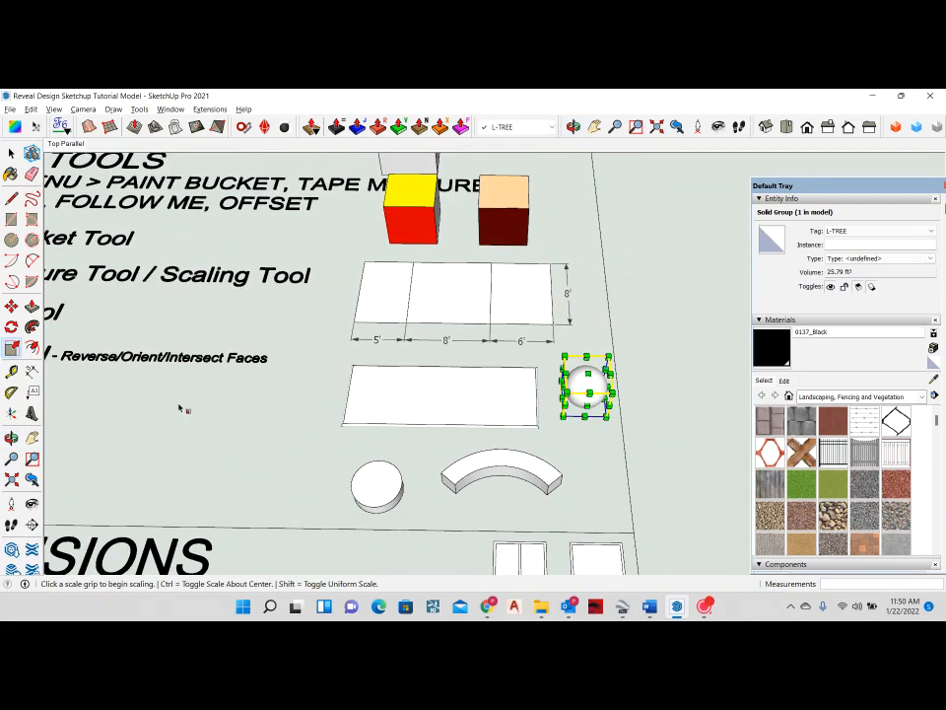